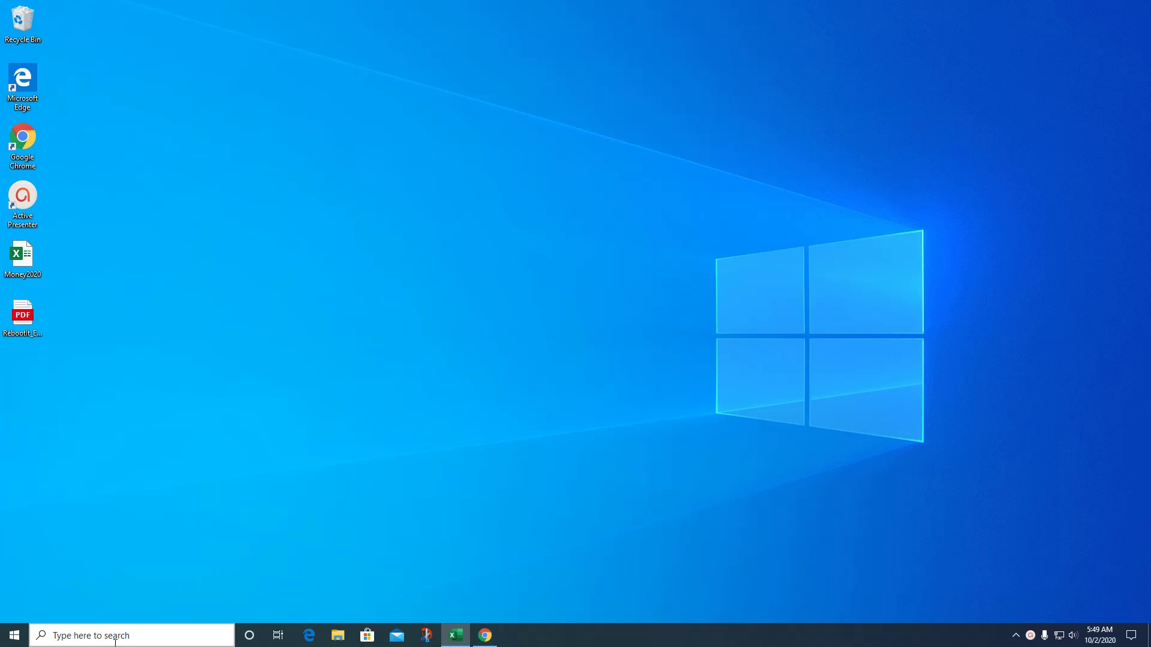
- Find Power & sleep by searching 'sleep', and set the screen to turn off after 10 minutes
{"action": "left_click", "coordinate": [115, 638]}
{"action": "type", "text": "sleep"}
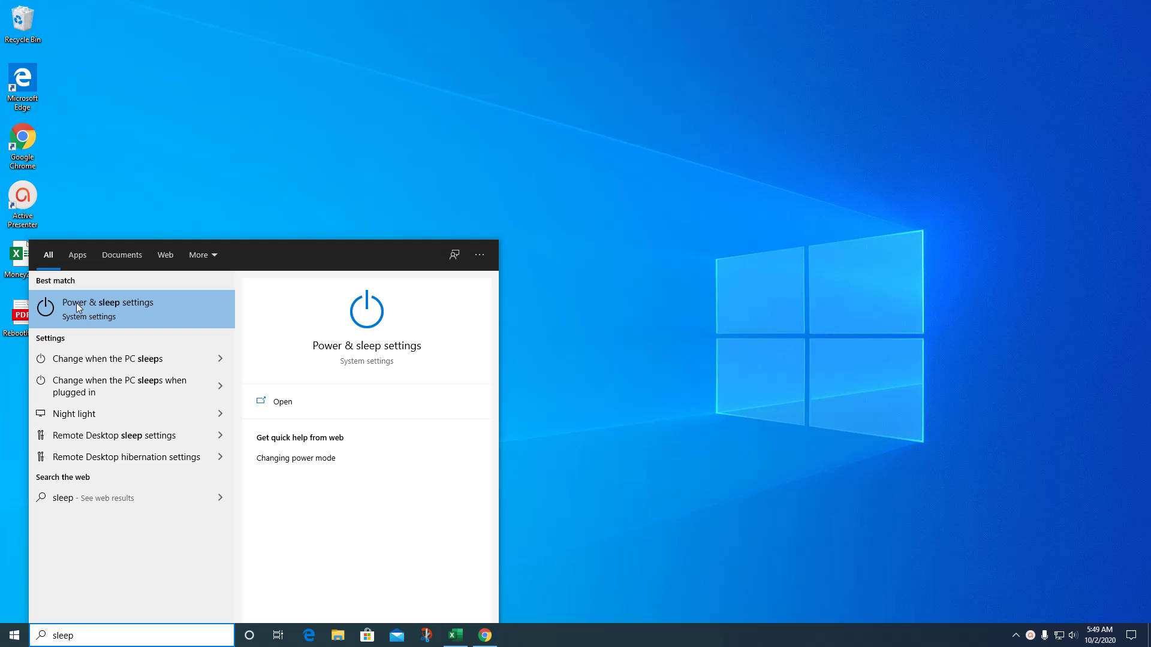
{"action": "left_click", "coordinate": [128, 308]}
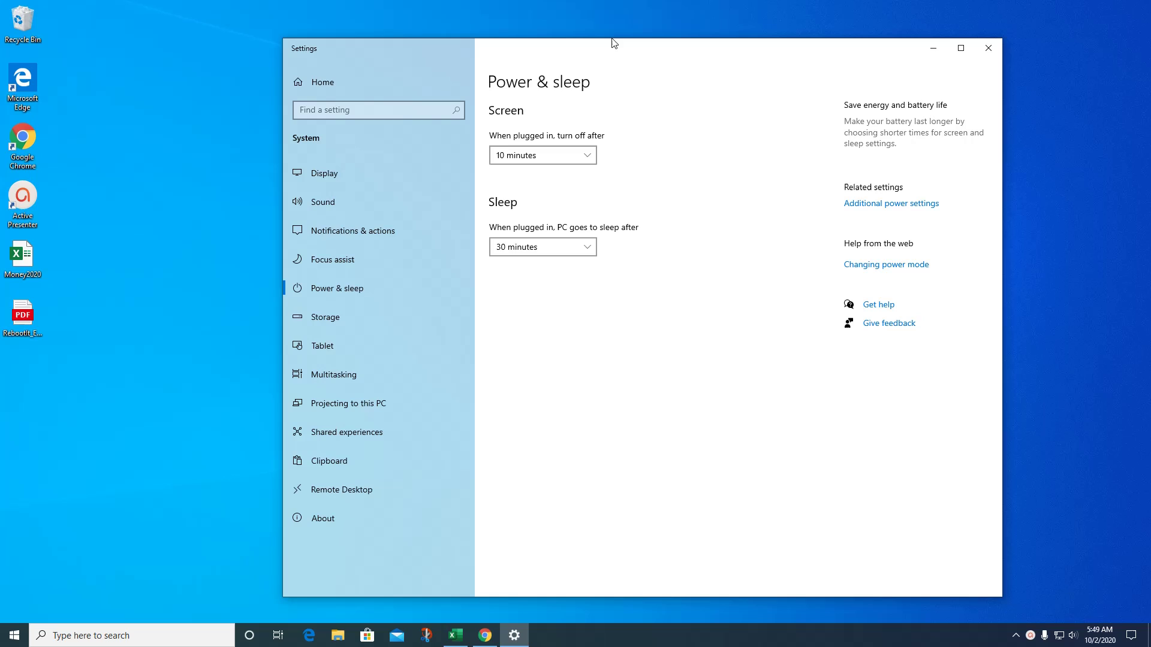
{"action": "left_click_drag", "start_coordinate": [613, 45], "coordinate": [595, 40]}
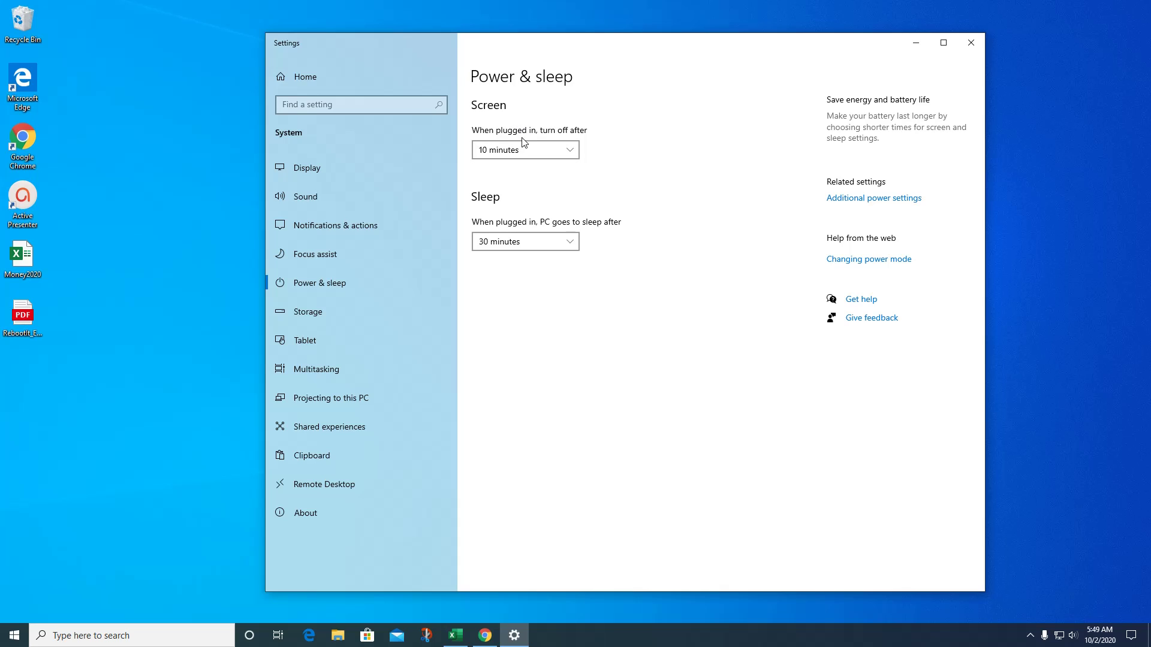
{"action": "left_click", "coordinate": [570, 151]}
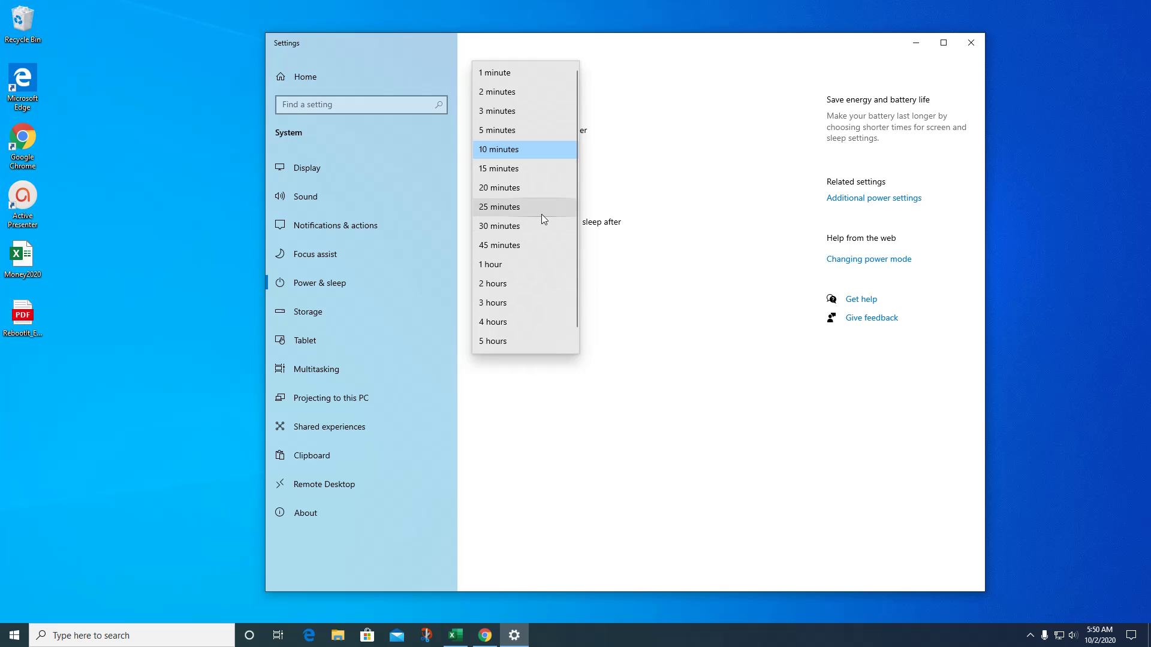
{"action": "left_click", "coordinate": [512, 154]}
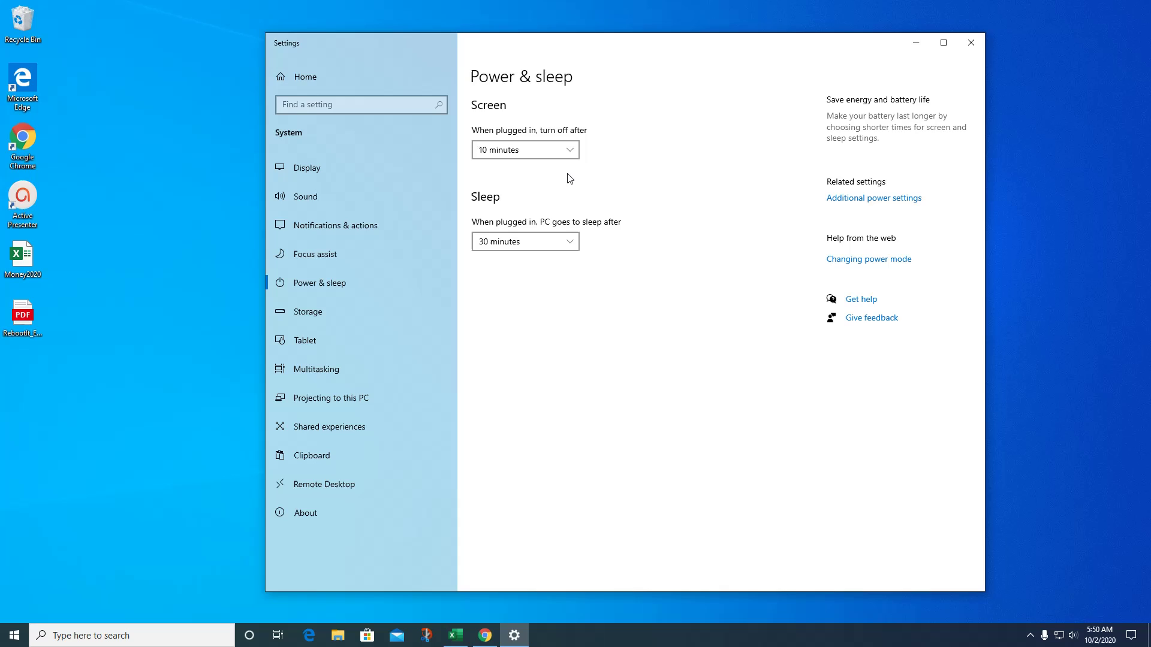
{"action": "left_click", "coordinate": [571, 246]}
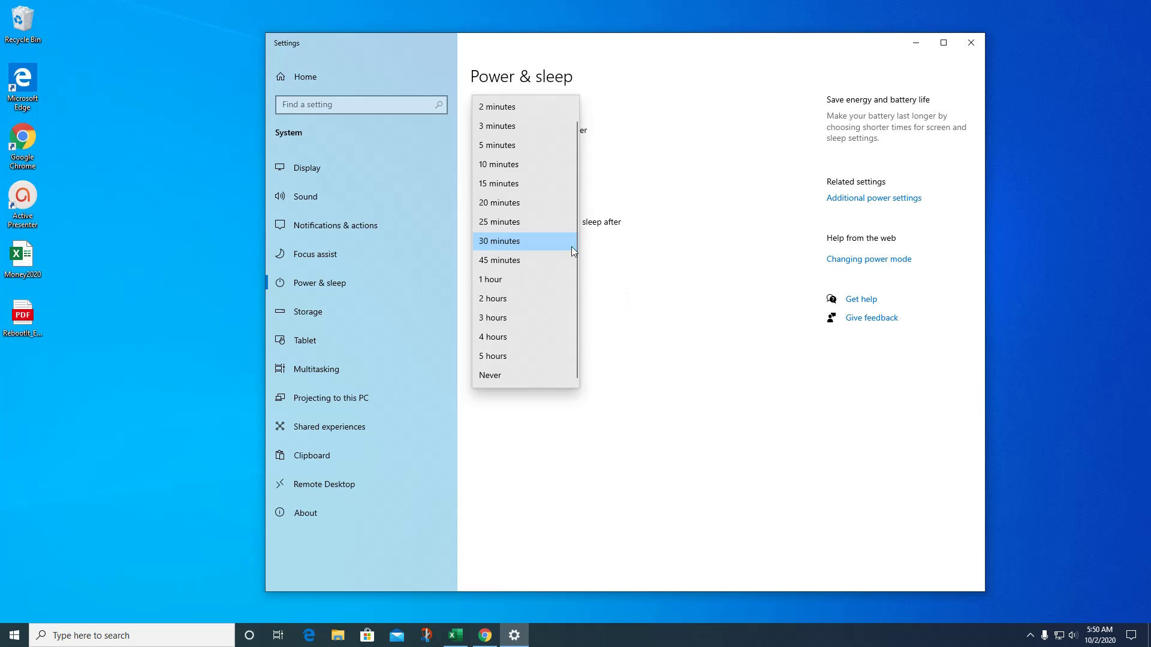
{"action": "left_click", "coordinate": [509, 243]}
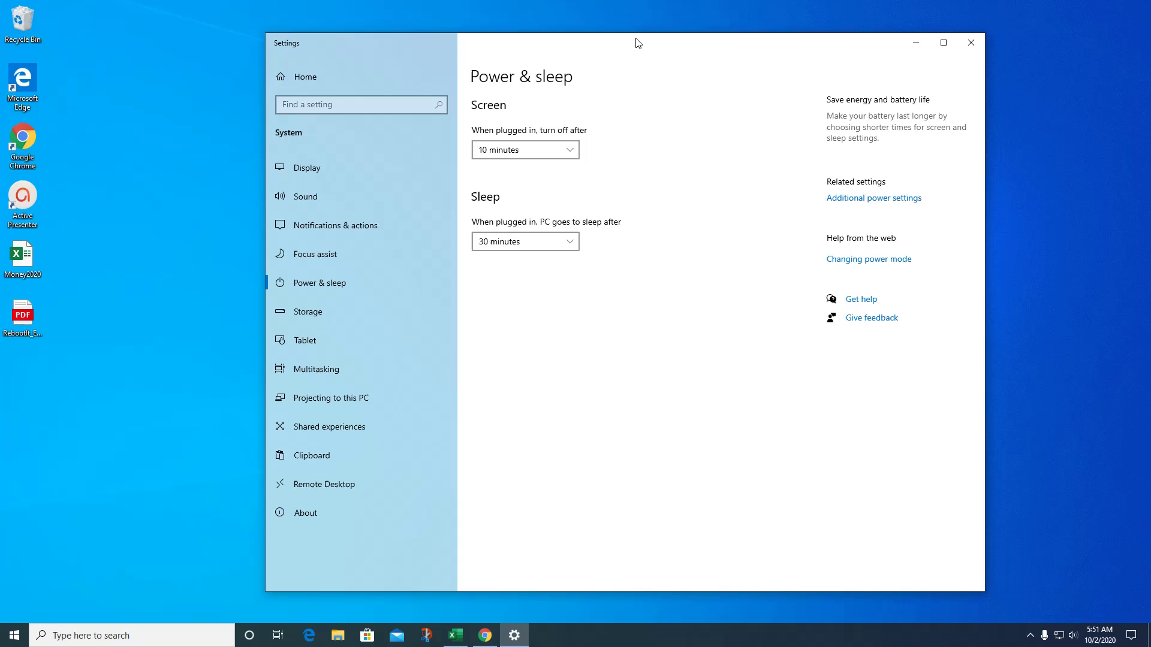
{"action": "left_click", "coordinate": [573, 243]}
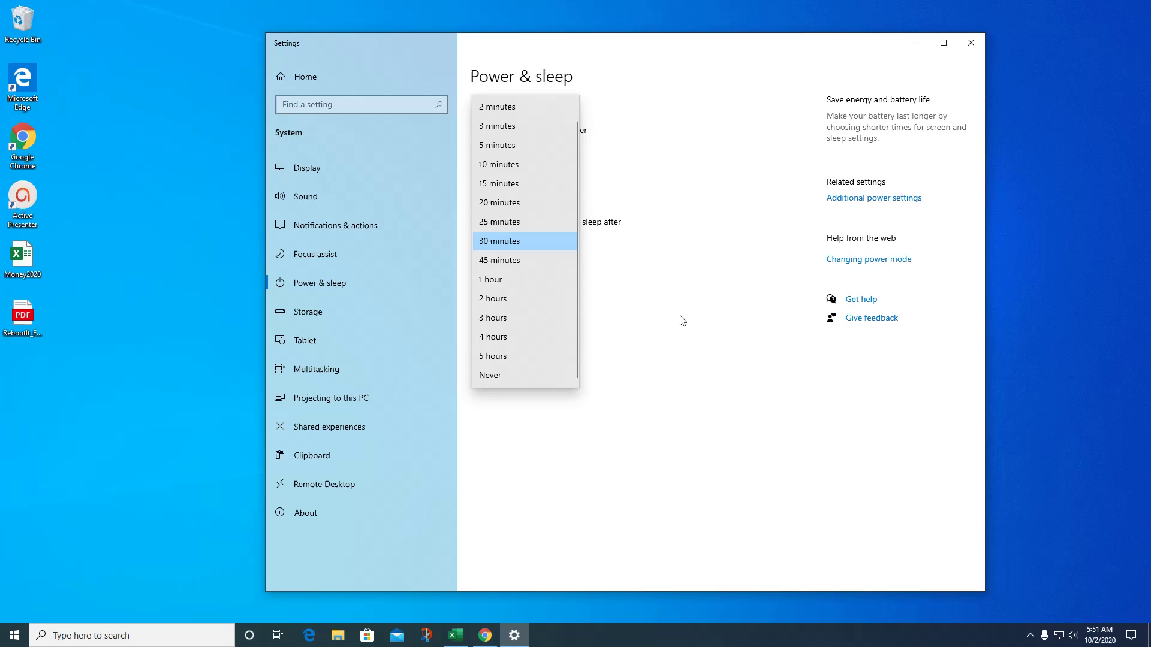
{"action": "left_click", "coordinate": [693, 109]}
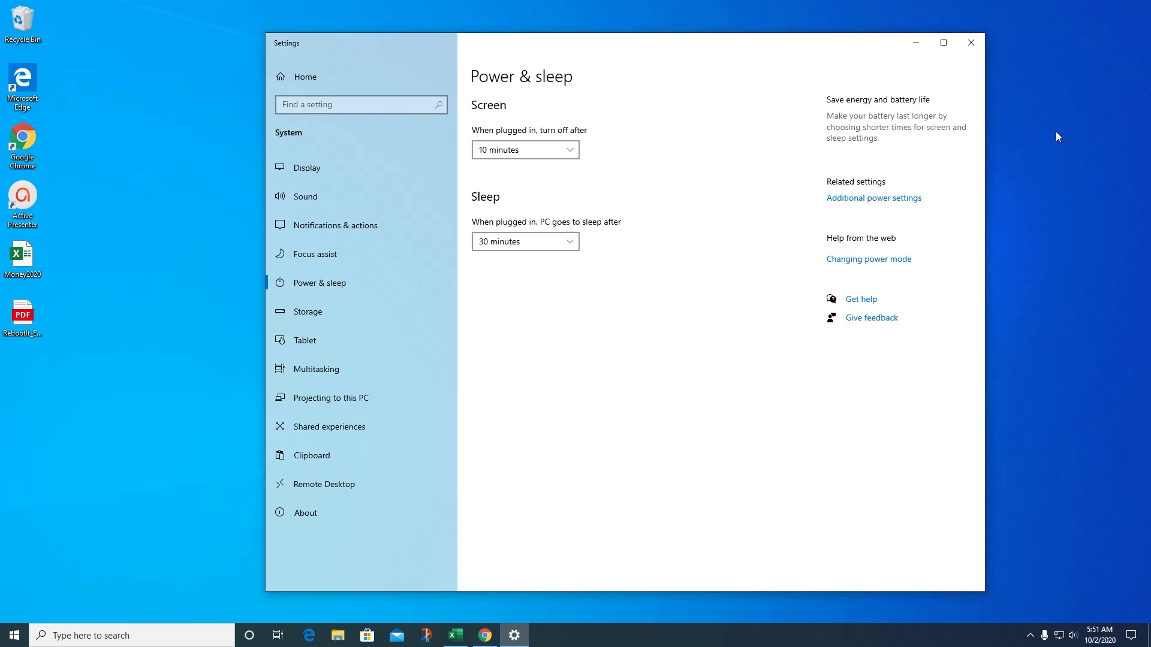
{"action": "left_click", "coordinate": [878, 199]}
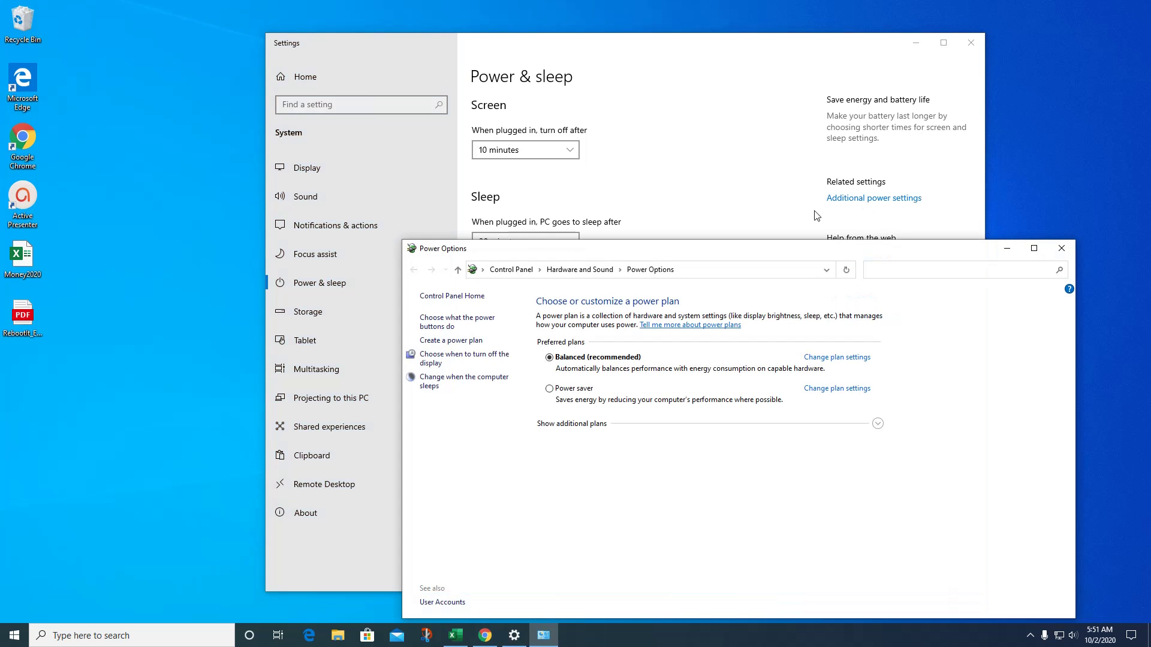
{"action": "left_click_drag", "start_coordinate": [803, 249], "coordinate": [772, 105]}
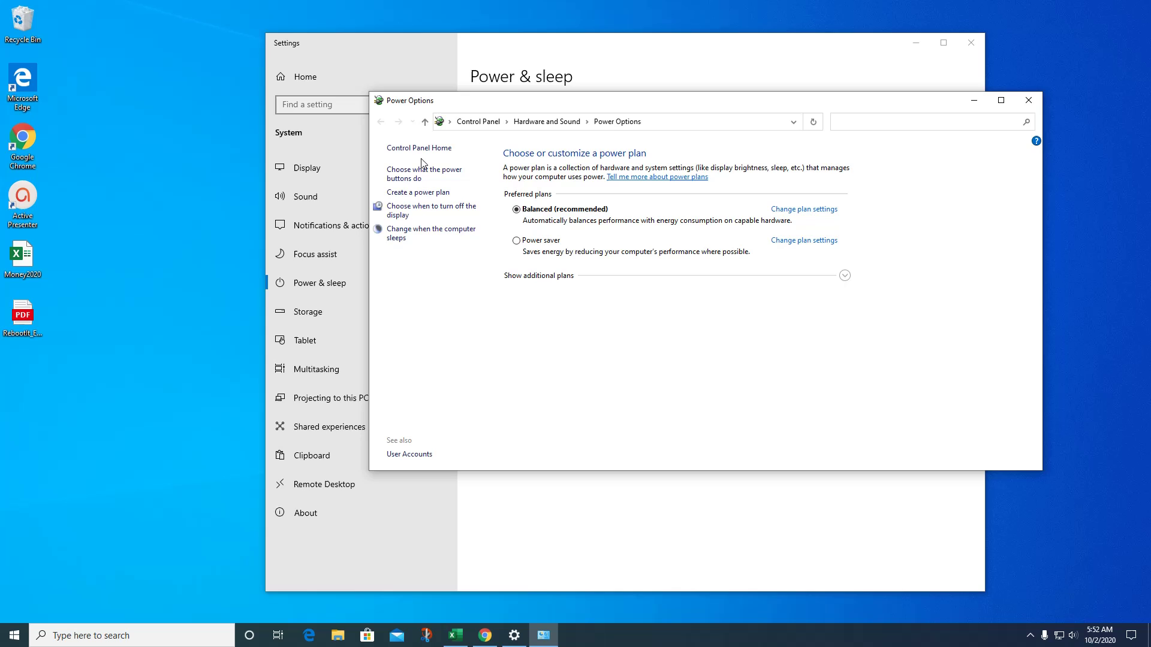
{"action": "left_click", "coordinate": [1029, 102]}
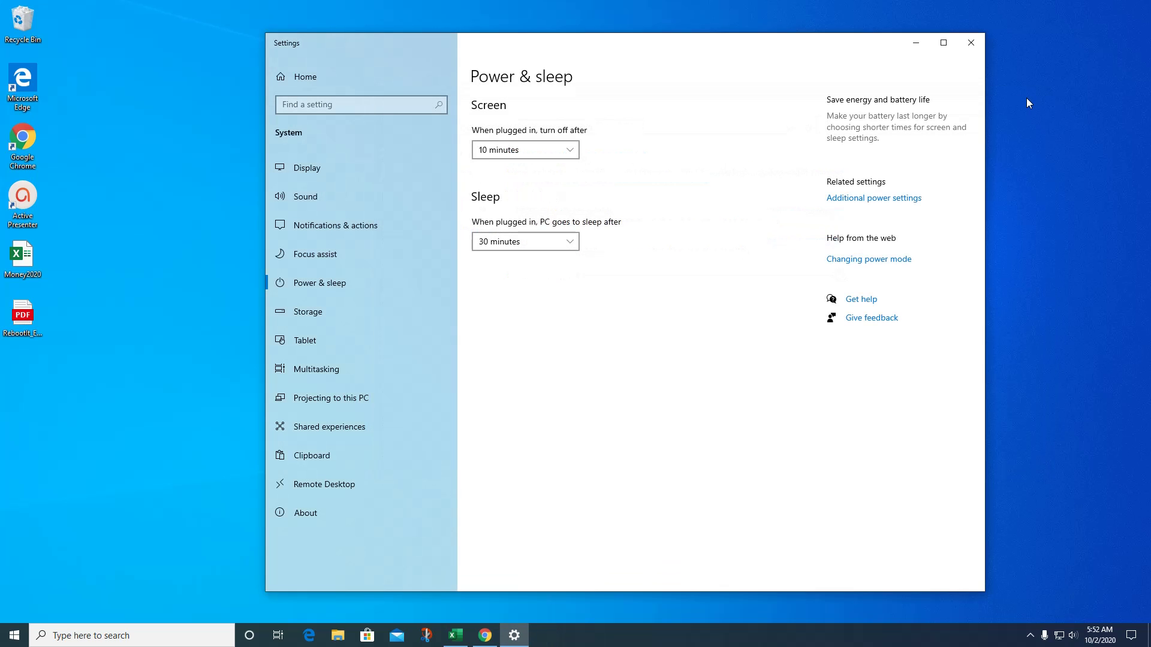
- Close Settings and show Action Center with the Photoshop Express notification
{"action": "left_click", "coordinate": [971, 41]}
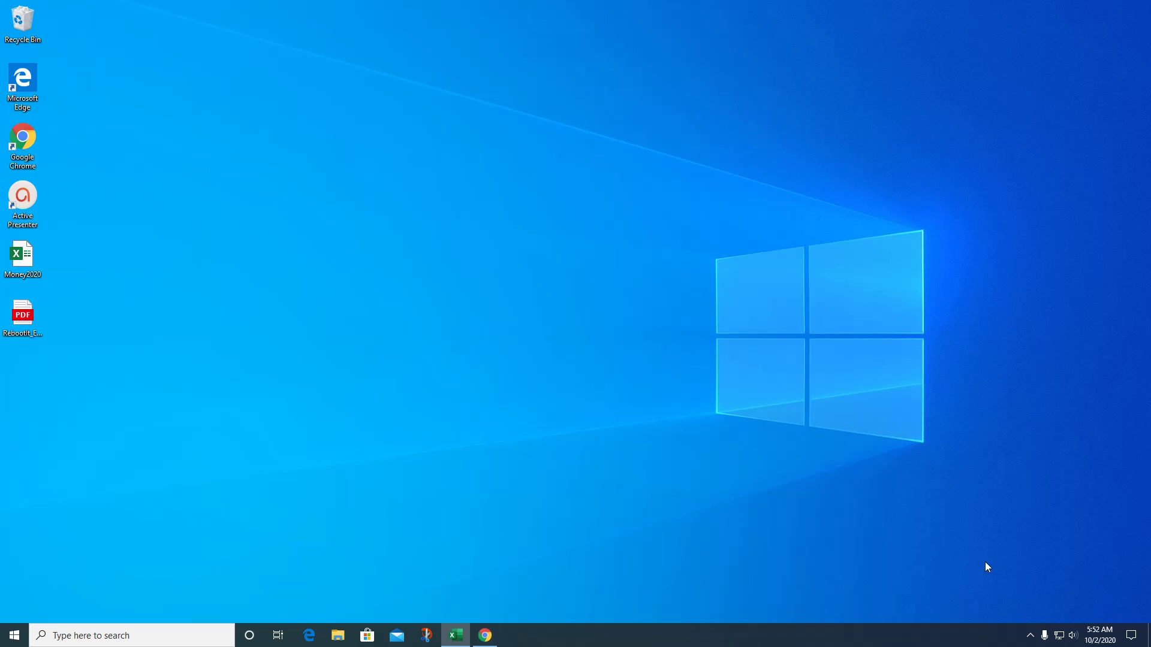
{"action": "left_click", "coordinate": [1137, 639]}
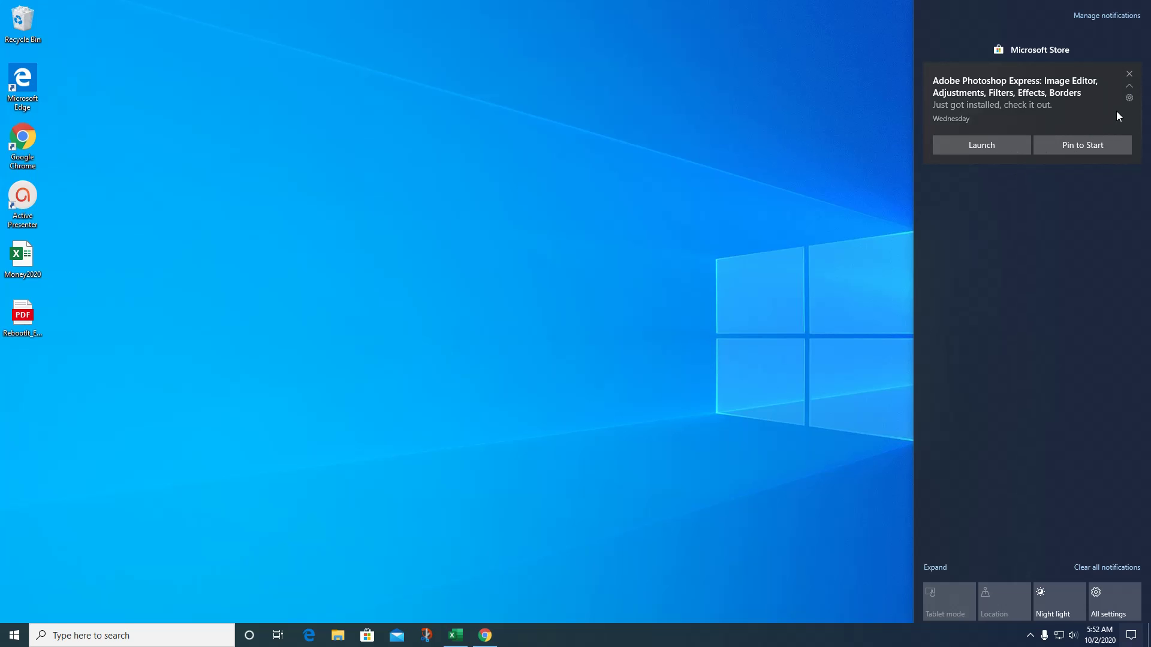
- Dismiss the Microsoft Store notice about Adobe Photoshop Express
{"action": "left_click", "coordinate": [1129, 75]}
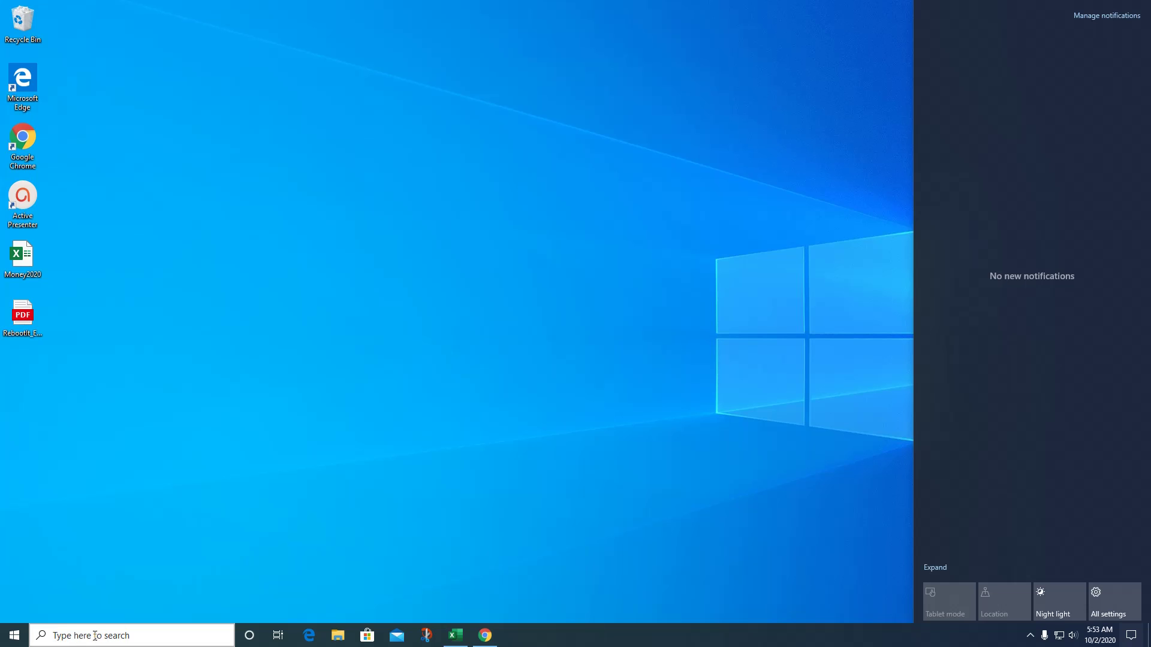
- Open Night light via a 'night' search, set strength to 47, and toggle the schedule on then off
{"action": "left_click", "coordinate": [95, 635]}
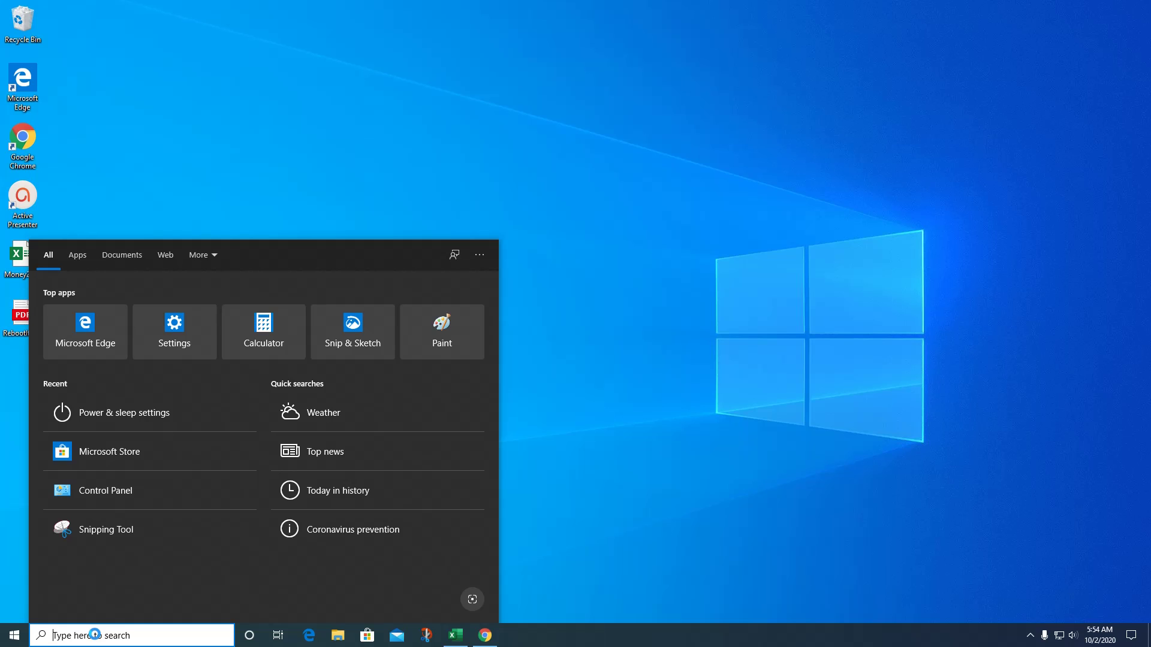
{"action": "type", "text": "night"}
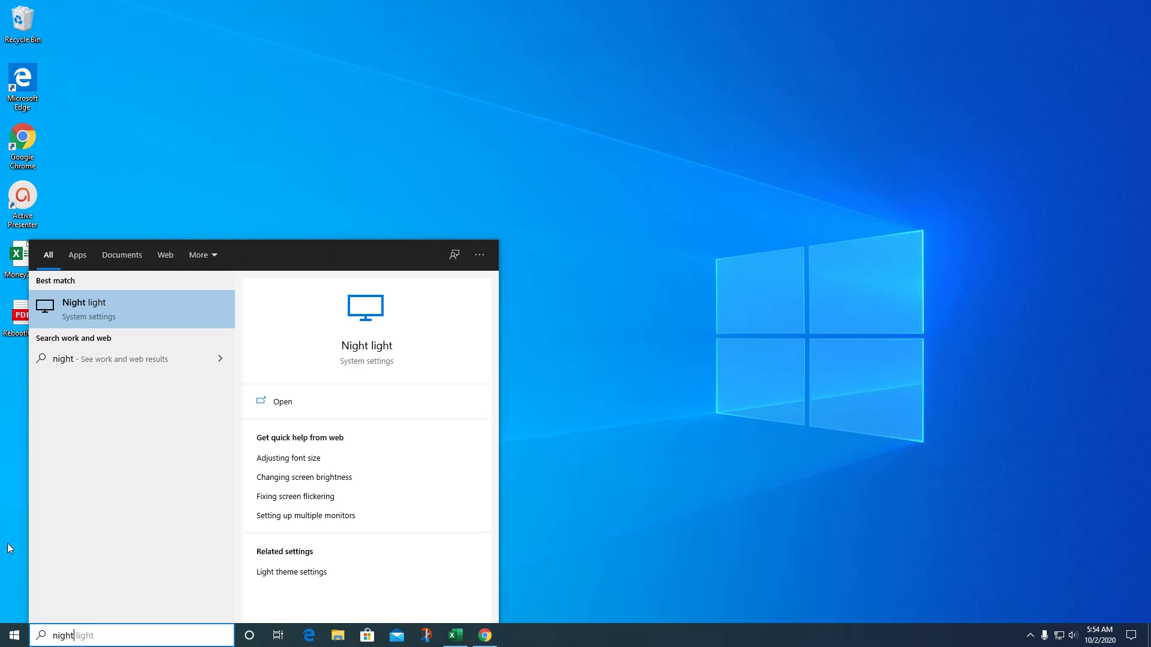
{"action": "left_click", "coordinate": [95, 308]}
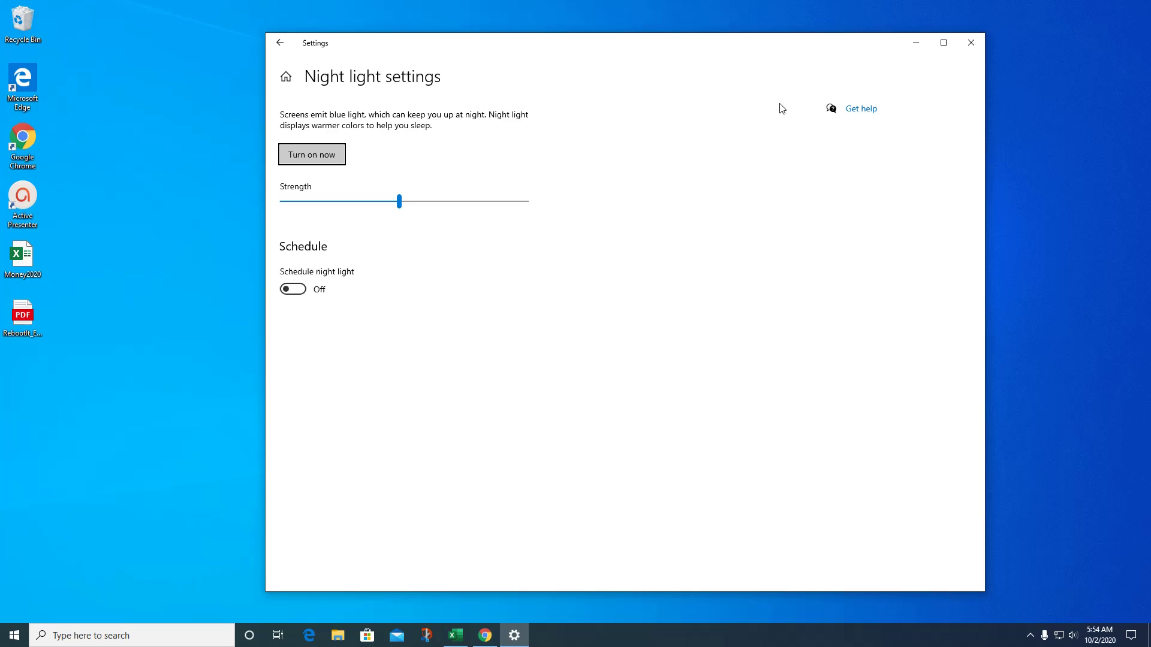
{"action": "mouse_move", "coordinate": [400, 202]}
{"action": "left_mouse_down"}
{"action": "mouse_move", "coordinate": [423, 201]}
{"action": "mouse_move", "coordinate": [313, 200]}
{"action": "mouse_move", "coordinate": [408, 204]}
{"action": "left_mouse_up"}
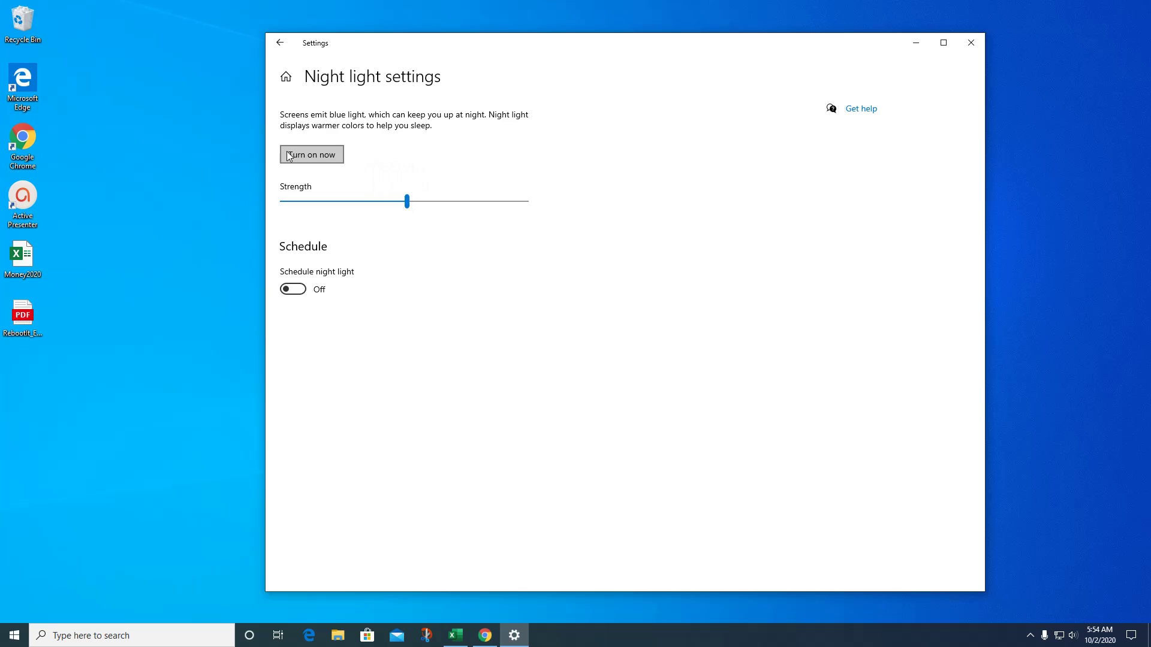
{"action": "left_click", "coordinate": [304, 292]}
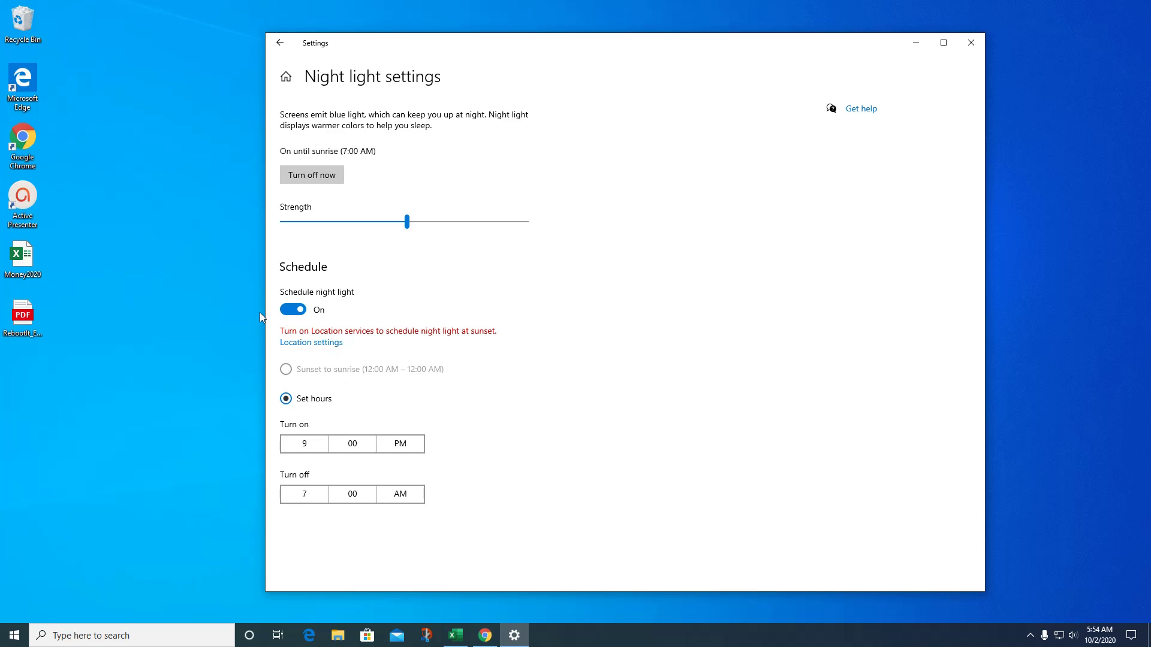
{"action": "left_click", "coordinate": [293, 310]}
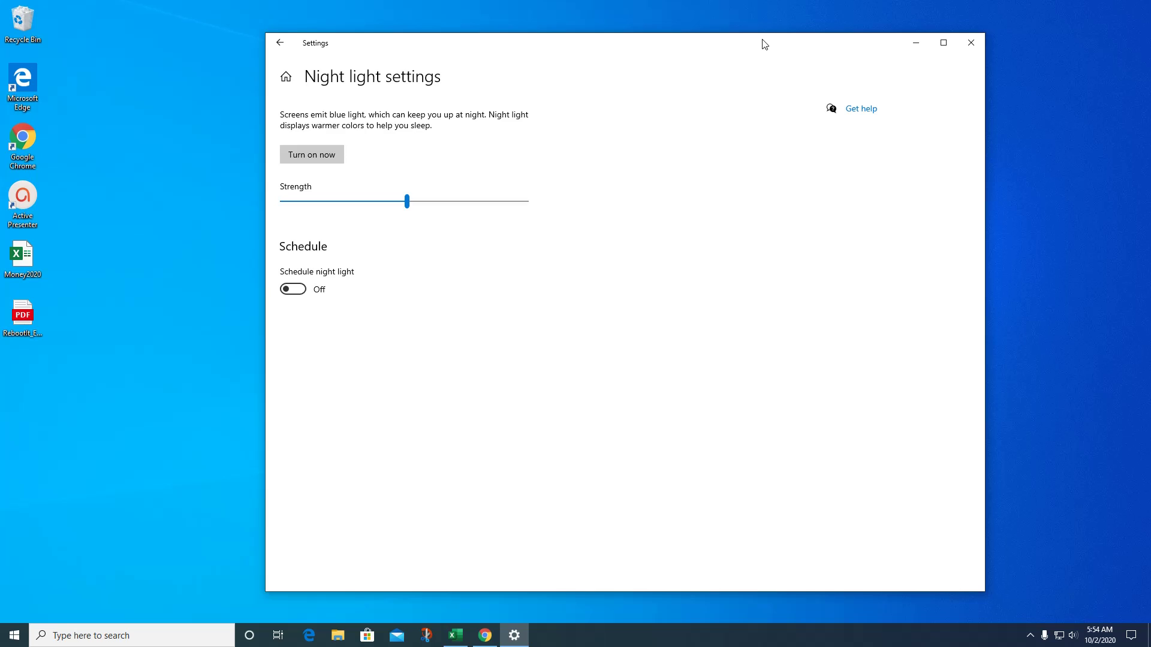
- Close the Night light settings and reopen Action Center showing no new notifications
{"action": "left_click", "coordinate": [971, 47]}
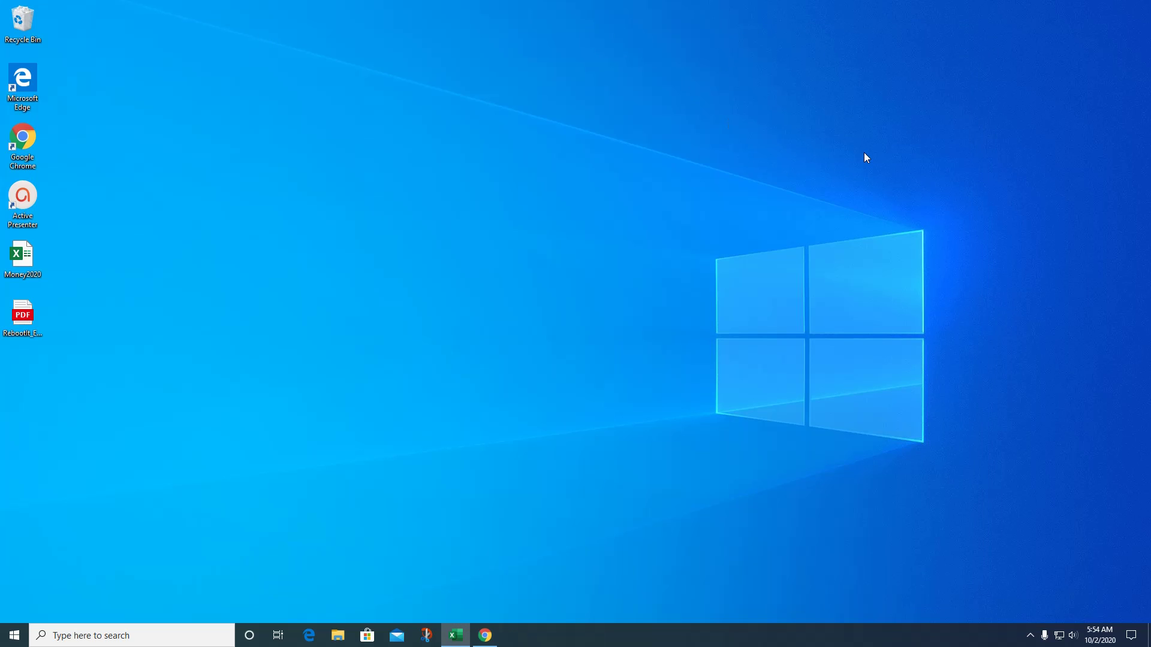
{"action": "left_click", "coordinate": [1131, 635]}
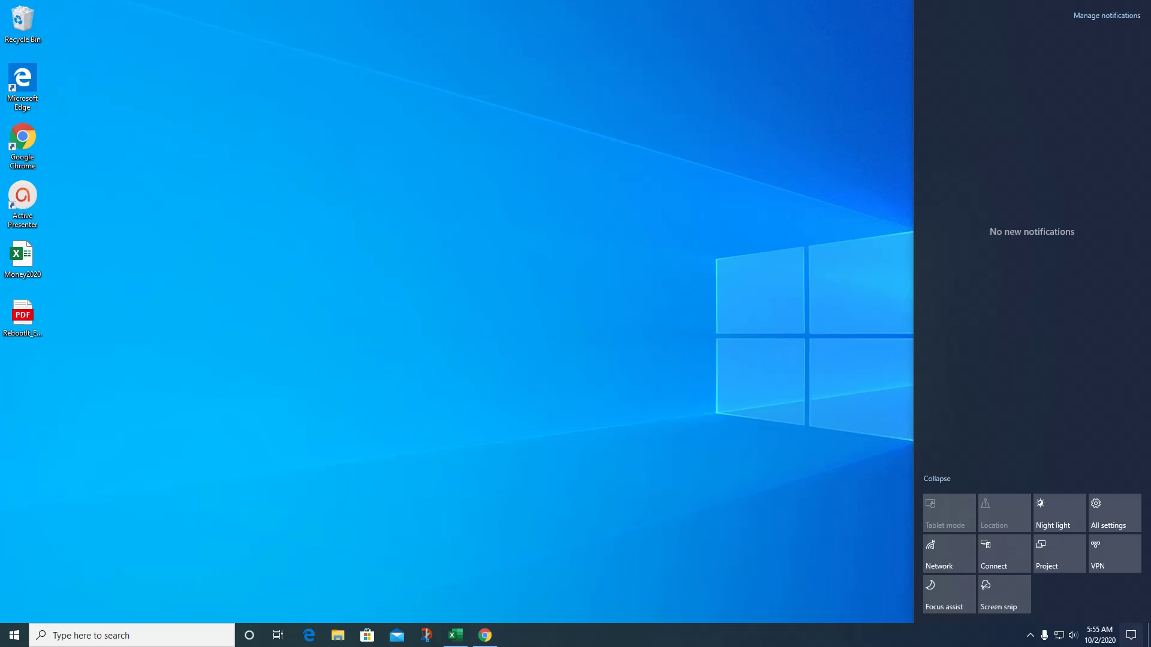
- Turn off app notifications and device-setup suggestions, then close Settings and show the Start menu
{"action": "left_click", "coordinate": [1099, 15]}
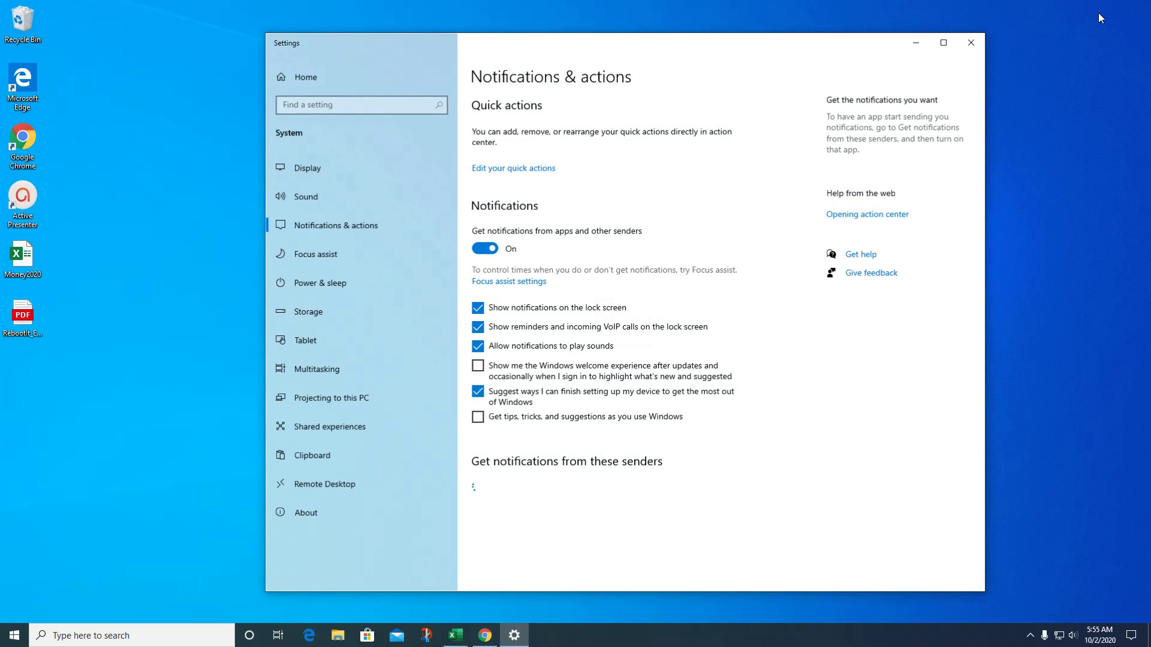
{"action": "left_click", "coordinate": [484, 249]}
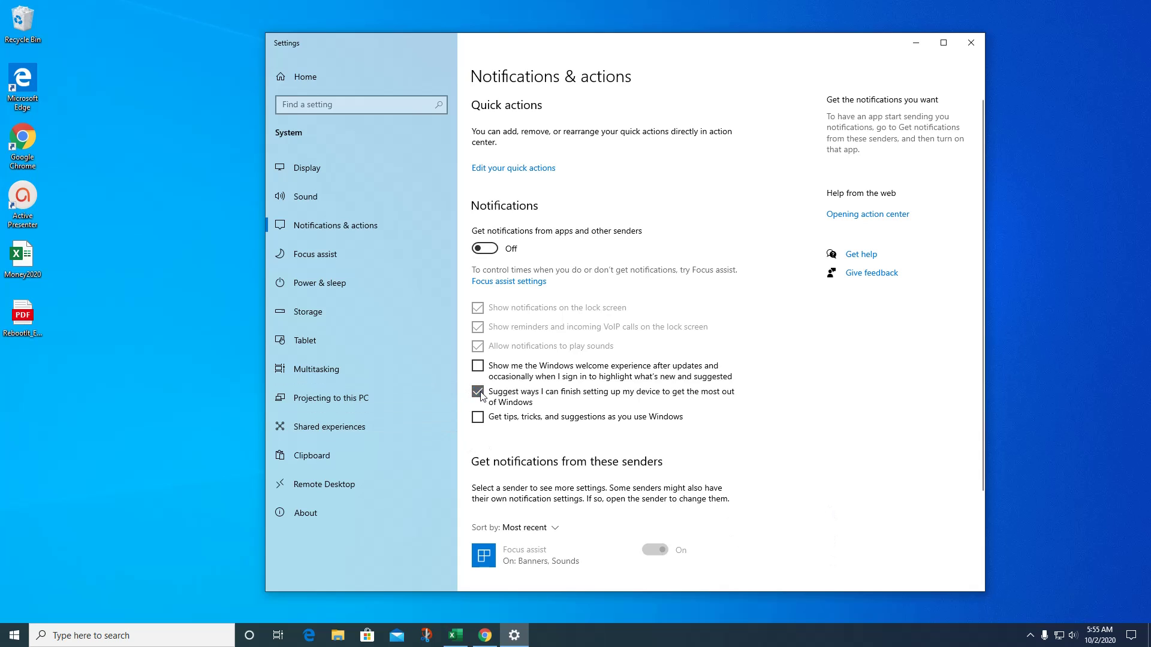
{"action": "left_click", "coordinate": [680, 392]}
{"action": "left_click", "coordinate": [974, 47]}
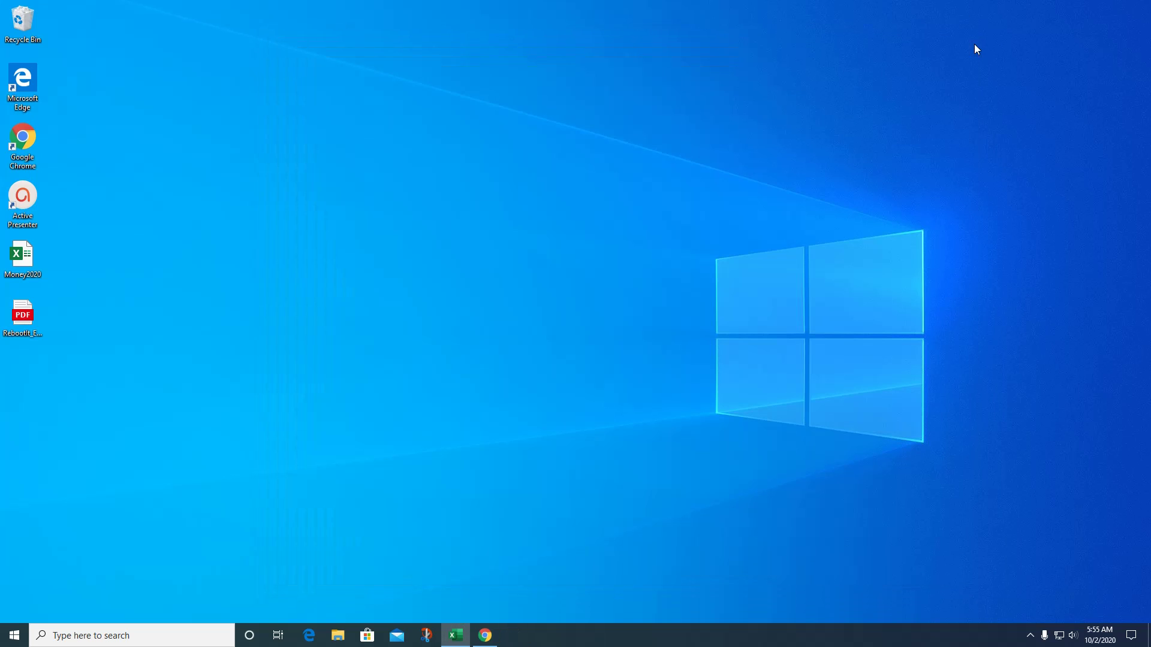
{"action": "left_click", "coordinate": [15, 639]}
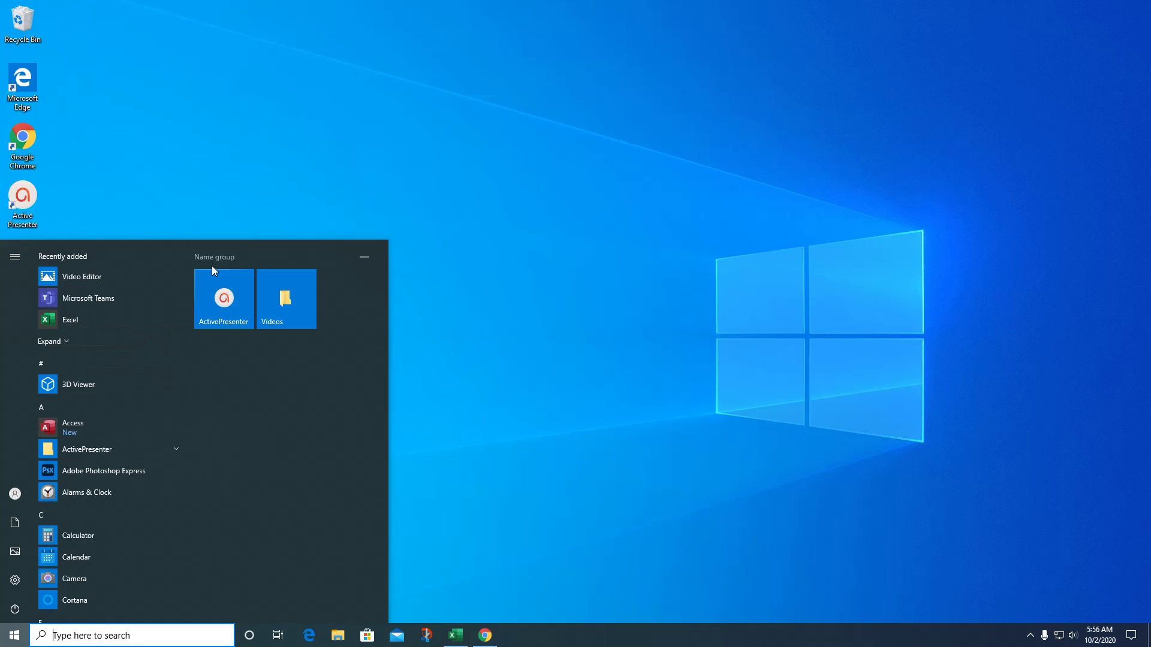
- Switch the Start menu app list to the alphabet jump grid via the '#' header
{"action": "left_click", "coordinate": [41, 365]}
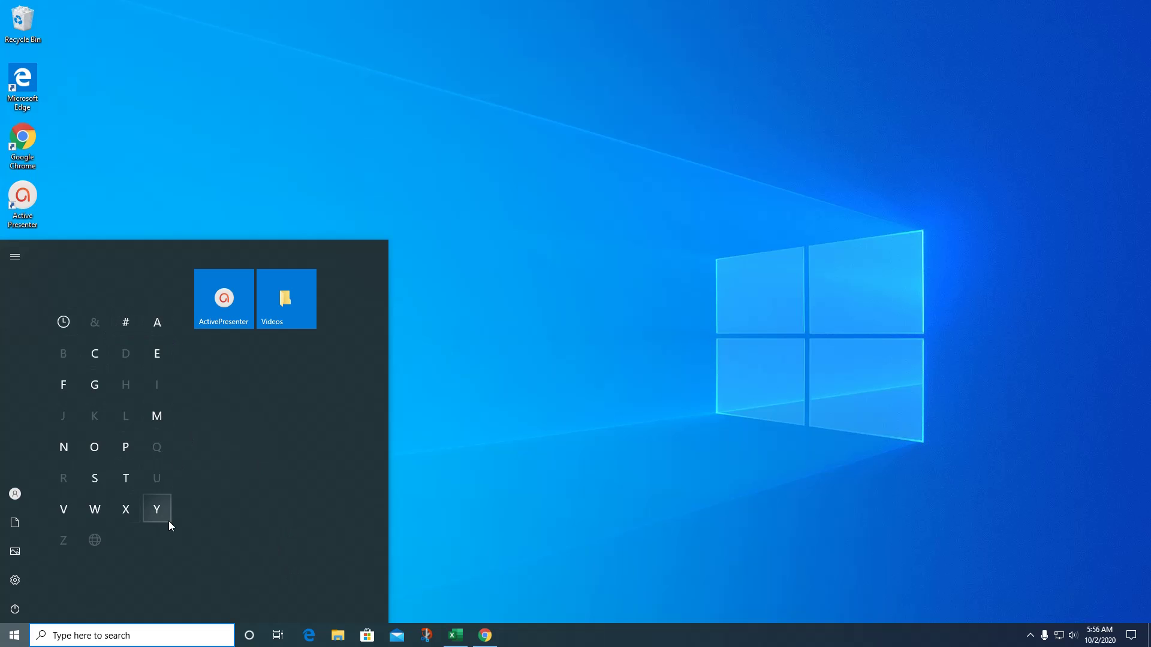
- Jump to the W apps, then scroll the Start menu list back up to Recently added
{"action": "left_click", "coordinate": [95, 509]}
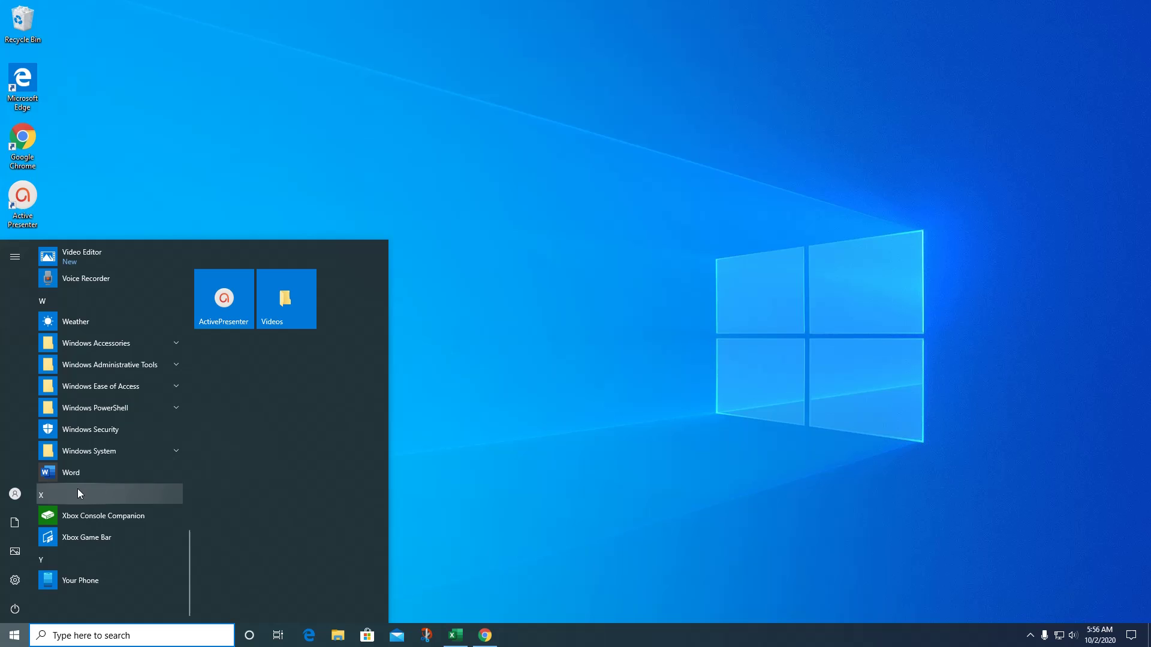
{"action": "scroll", "coordinate": [126, 377], "scroll_direction": "up", "scroll_amount": 5}
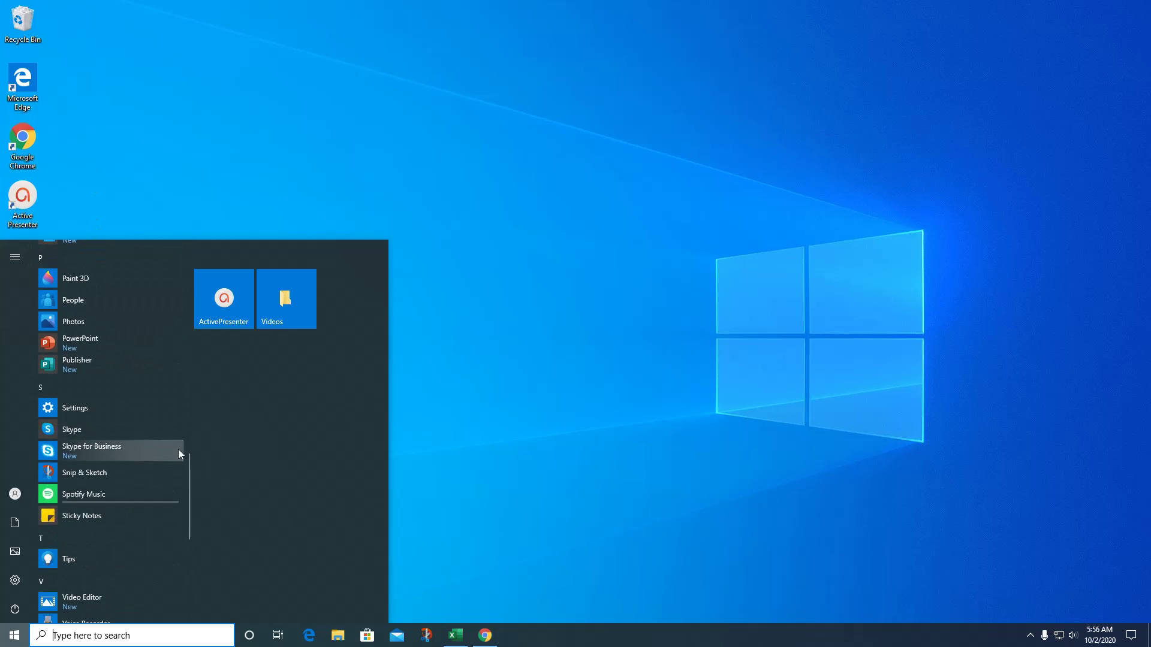
{"action": "left_click_drag", "start_coordinate": [189, 462], "coordinate": [167, 248]}
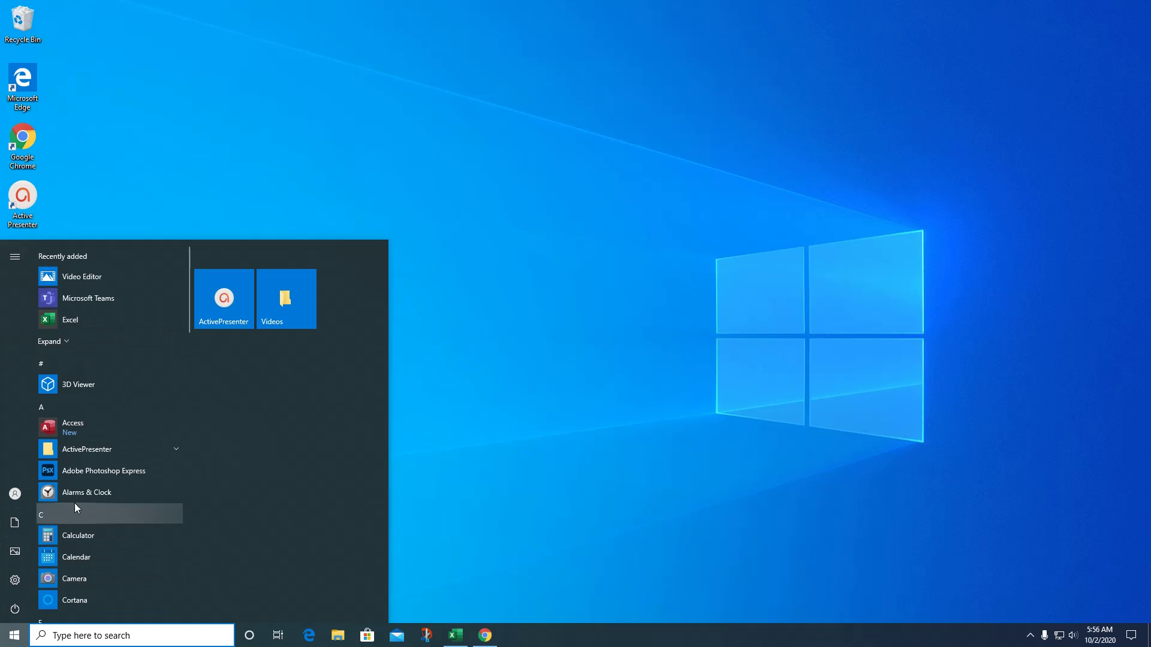
{"action": "scroll", "coordinate": [76, 508], "scroll_direction": "down", "scroll_amount": 1}
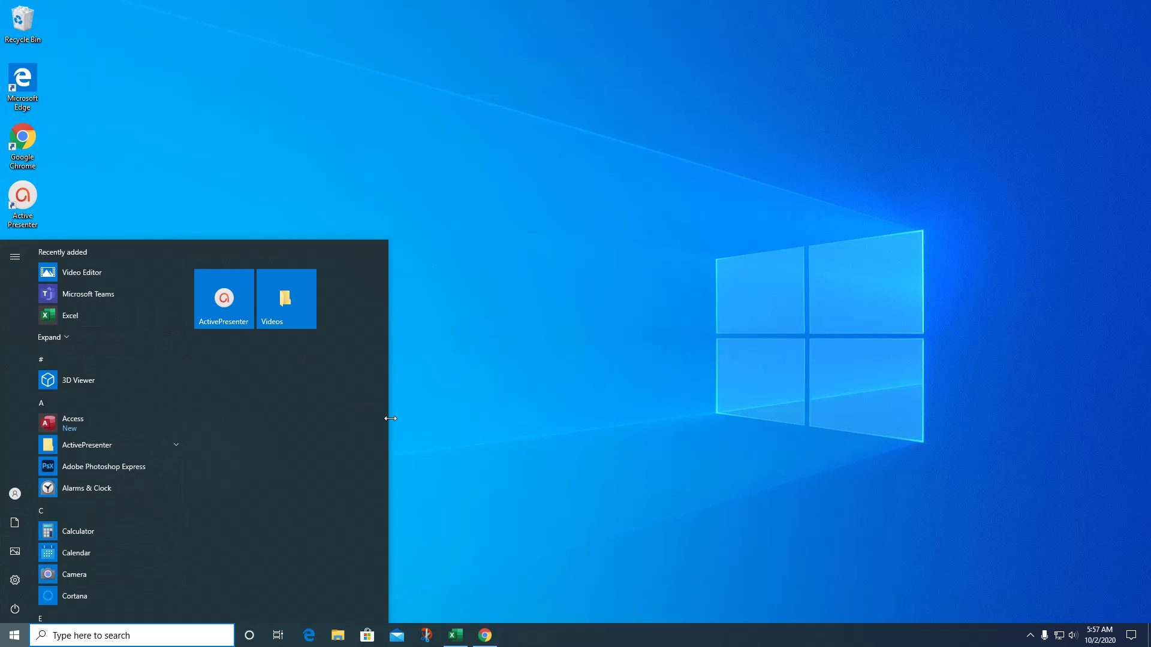
{"action": "left_click", "coordinate": [40, 358]}
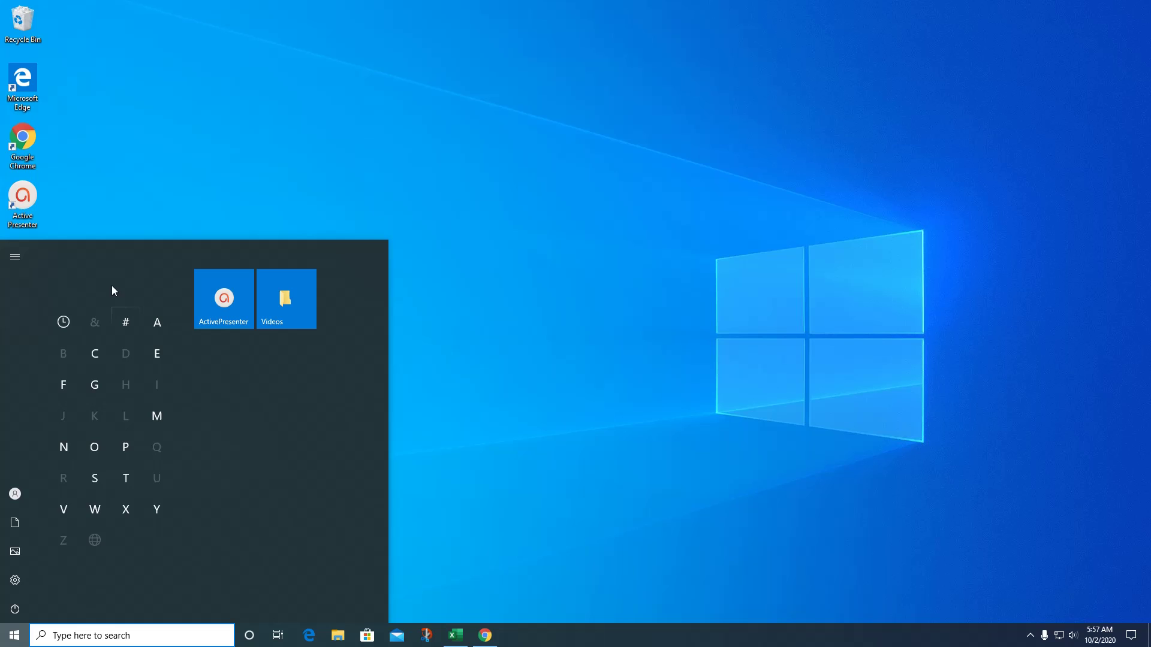
{"action": "left_click", "coordinate": [64, 322]}
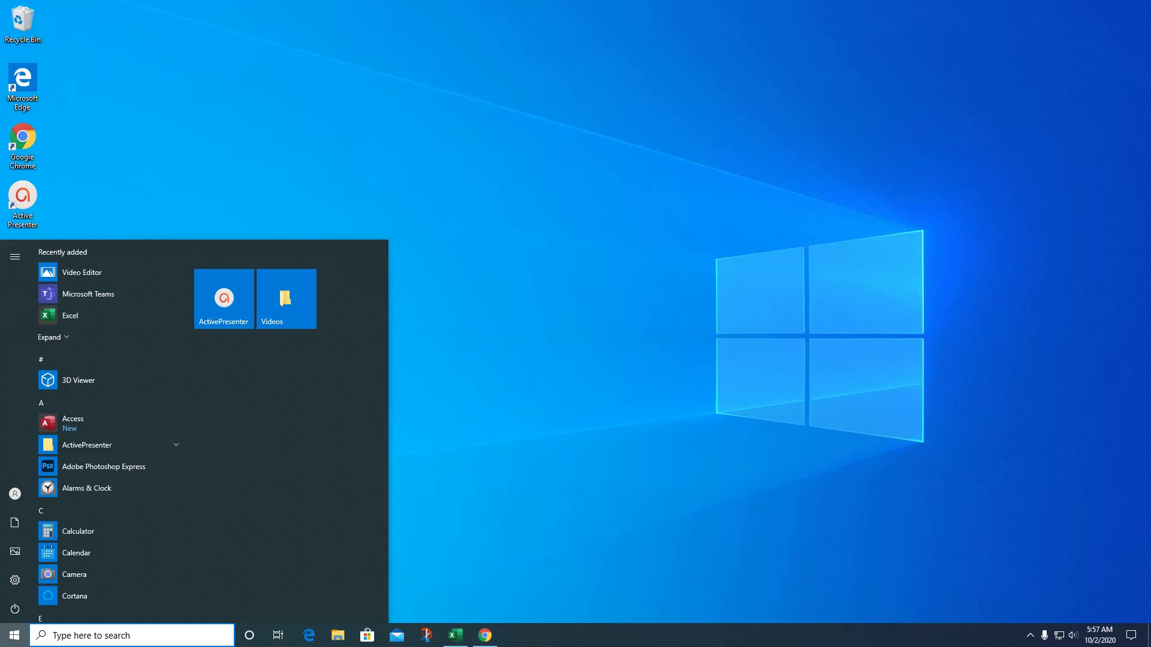
- Close Start, launch Chrome from the desktop and search for 'abcya'
{"action": "left_click", "coordinate": [746, 188]}
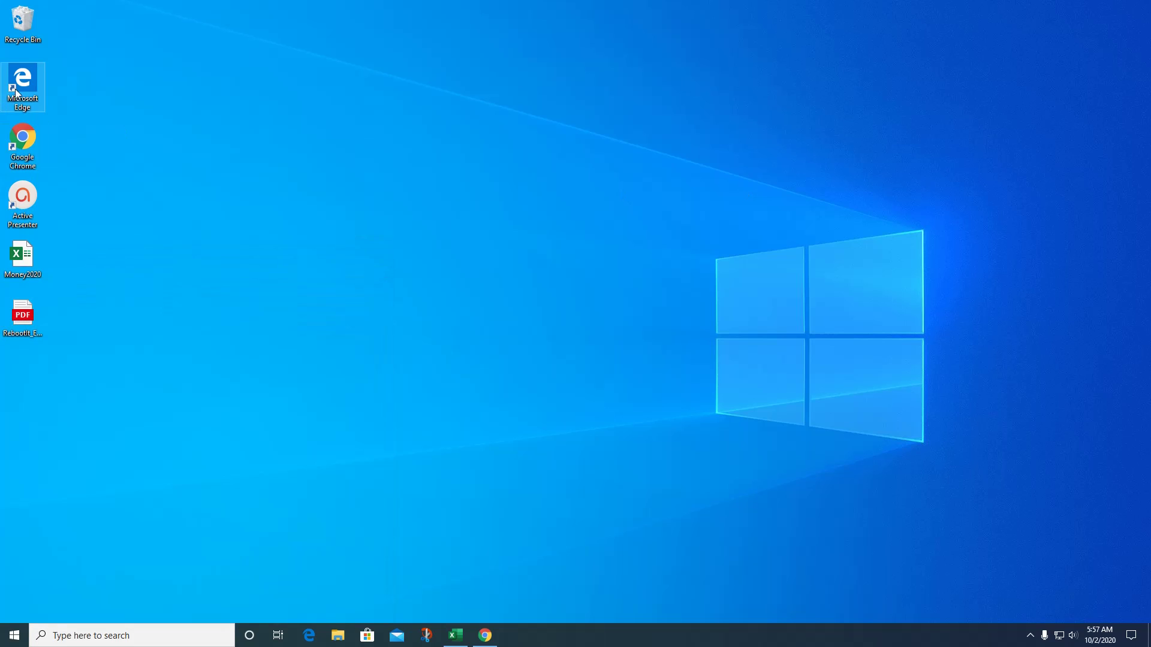
{"action": "double_click", "coordinate": [28, 140]}
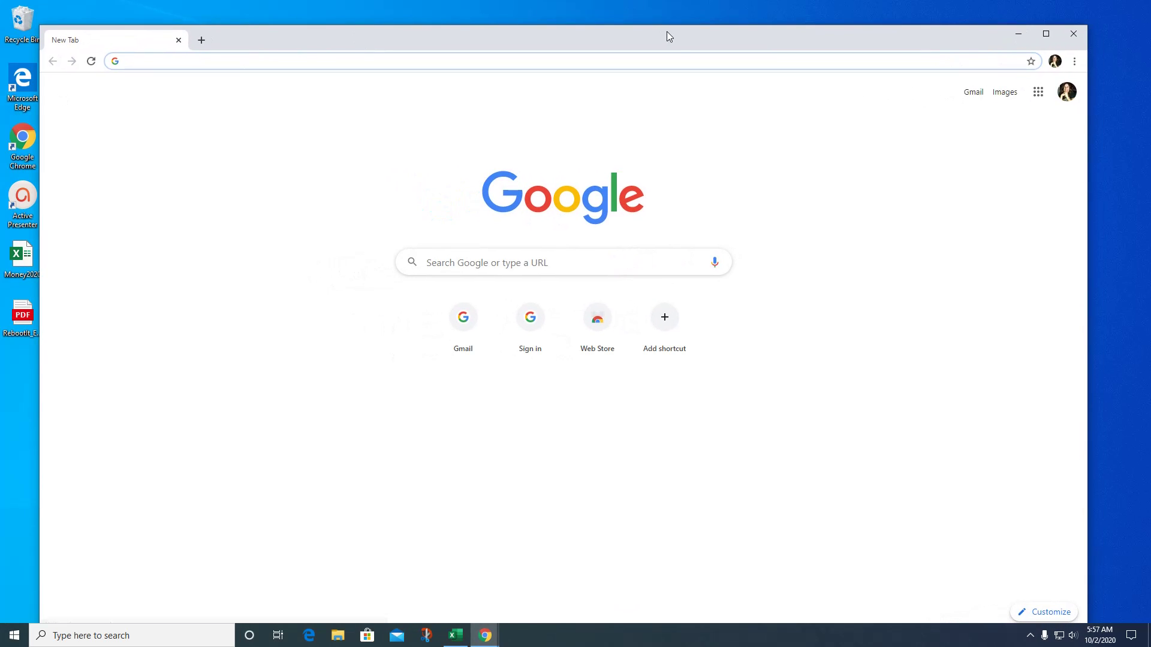
{"action": "left_click_drag", "start_coordinate": [666, 31], "coordinate": [678, 27]}
{"action": "left_click", "coordinate": [667, 47]}
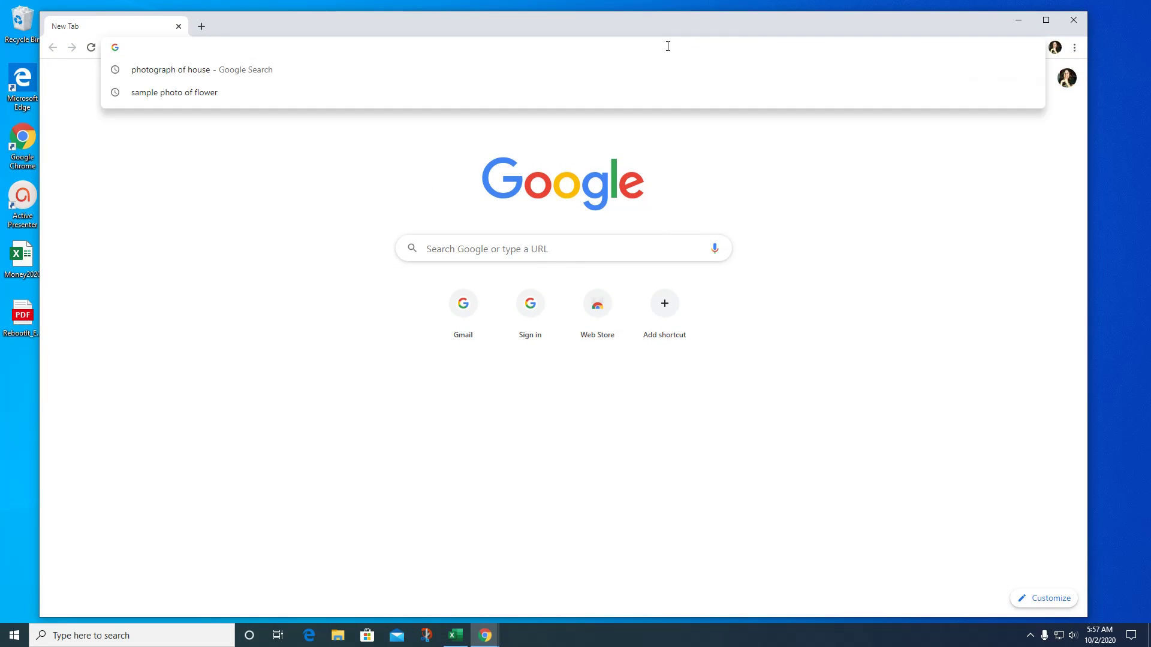
{"action": "type", "text": "abcya"}
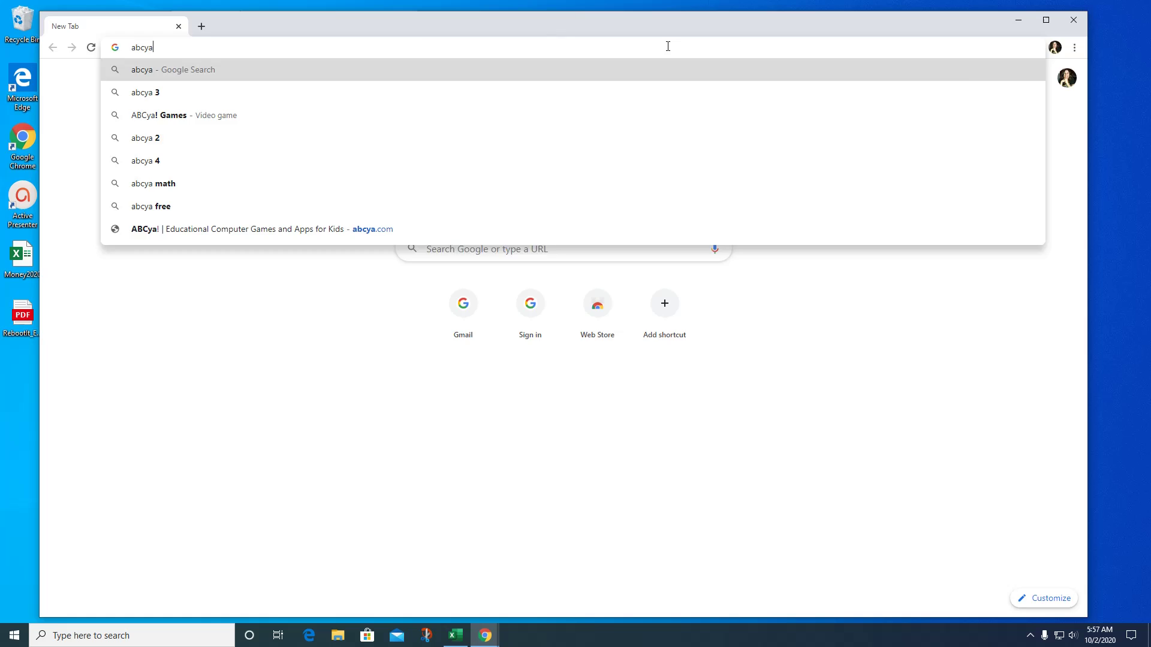
{"action": "key", "text": "Return"}
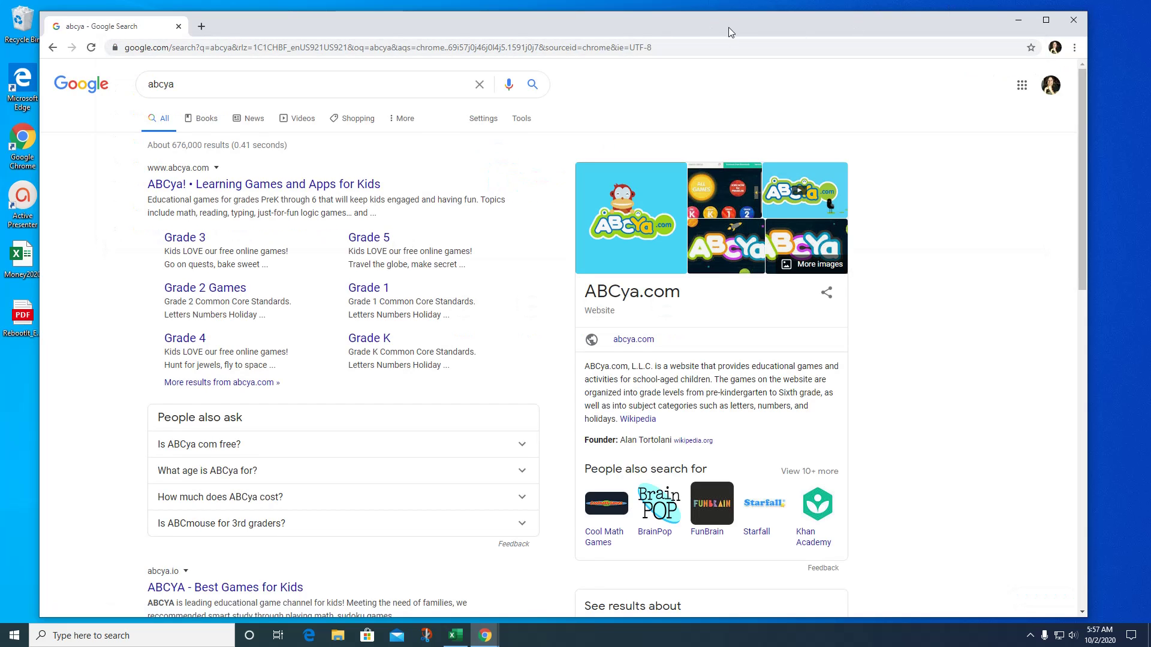
- Search 'latimes' in Chrome and open the Los Angeles Times homepage
{"action": "left_click_drag", "start_coordinate": [729, 32], "coordinate": [771, 26]}
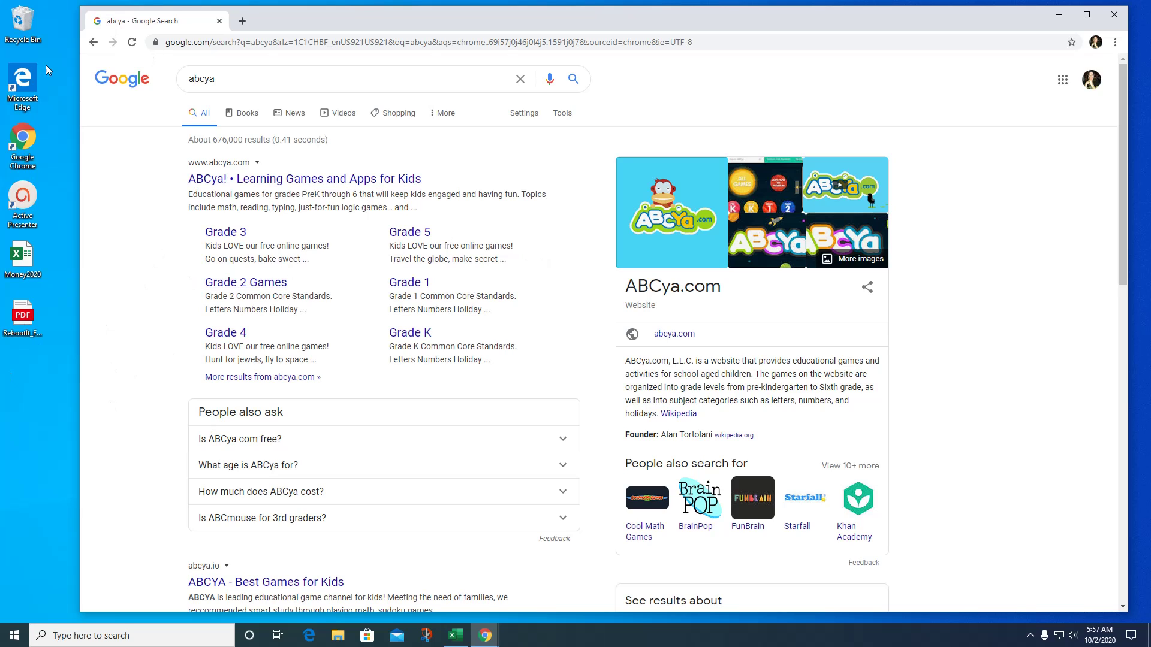
{"action": "left_click", "coordinate": [29, 130]}
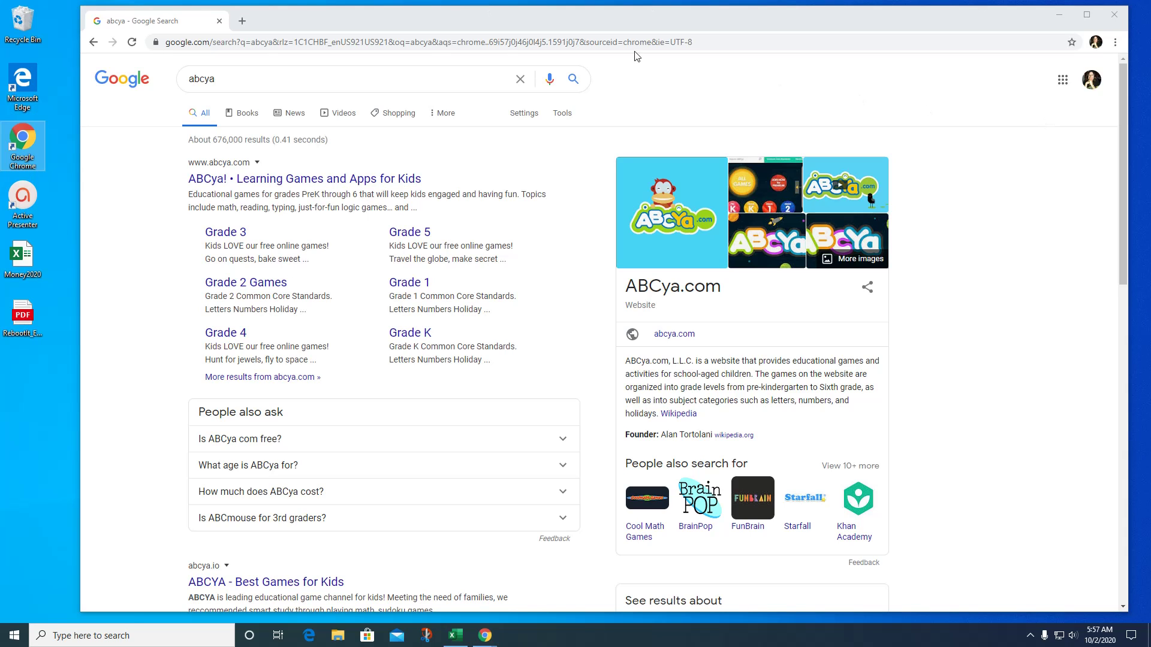
{"action": "left_click", "coordinate": [505, 42]}
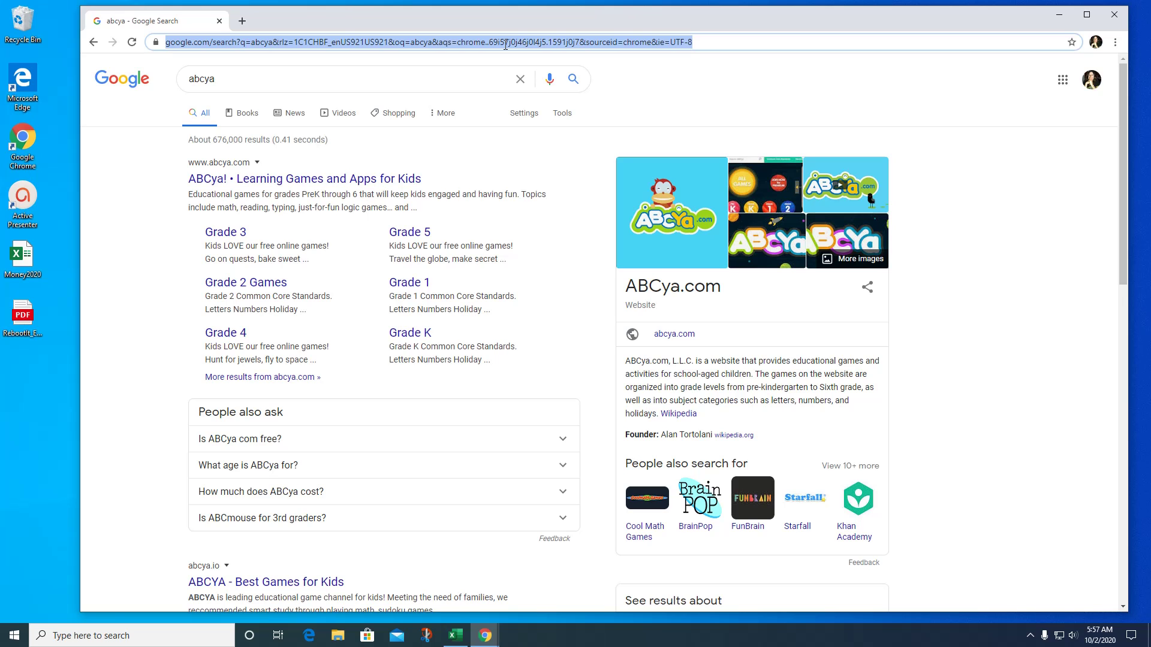
{"action": "type", "text": "latimes"}
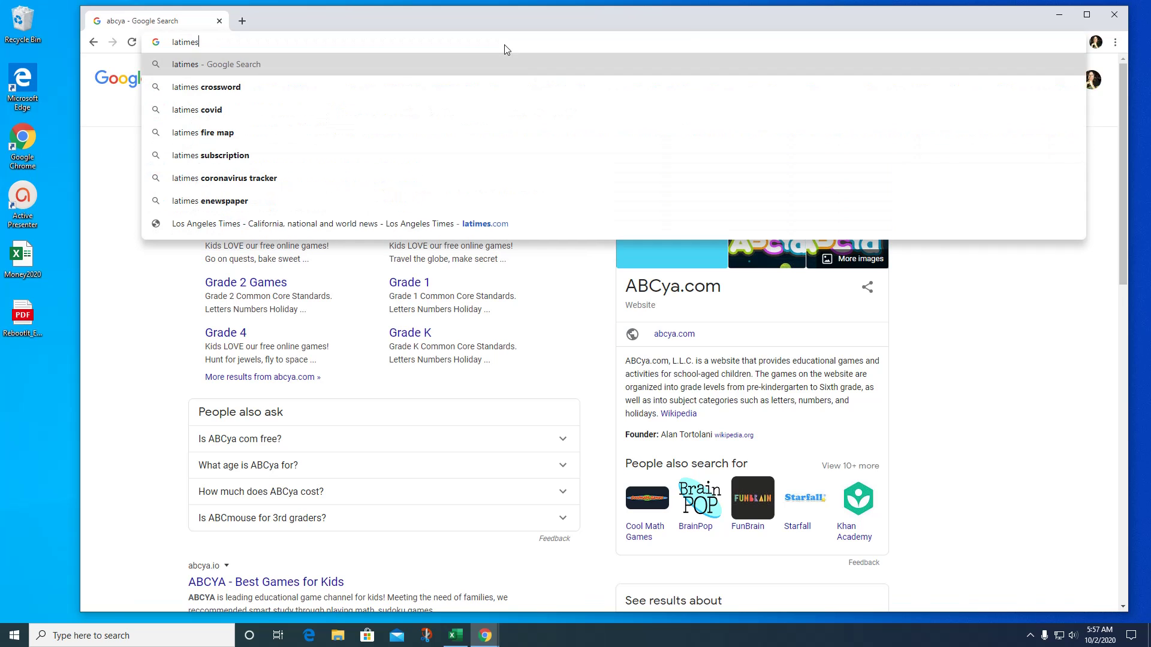
{"action": "key", "text": "Return"}
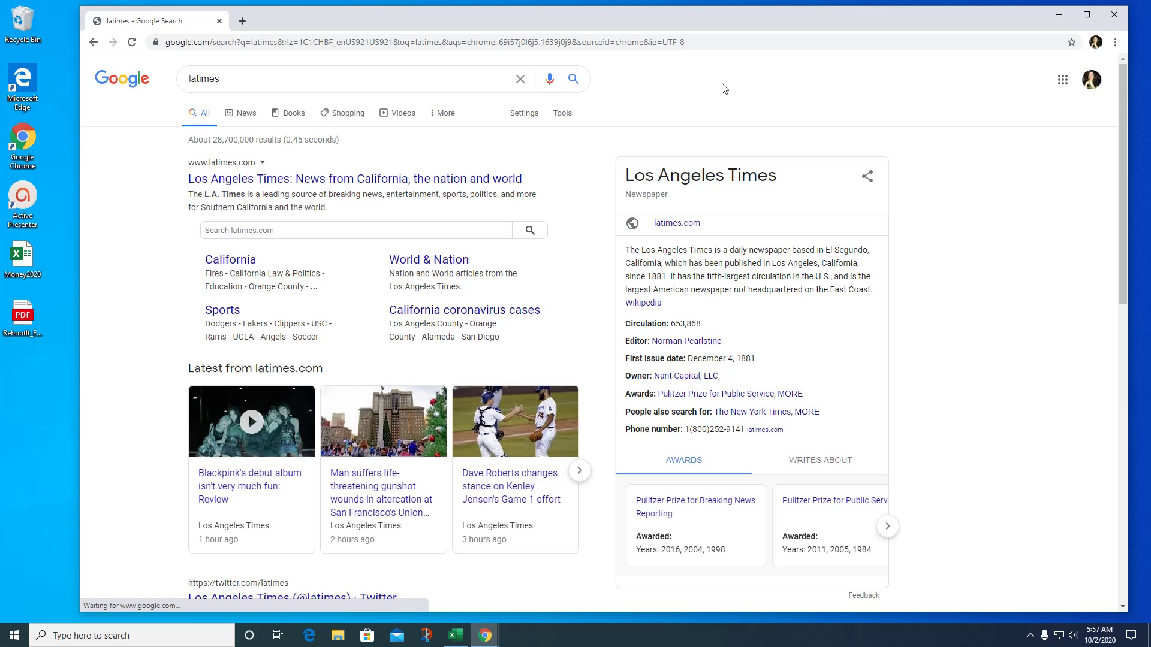
{"action": "left_click", "coordinate": [387, 179]}
{"action": "left_click_drag", "start_coordinate": [430, 14], "coordinate": [480, 9]}
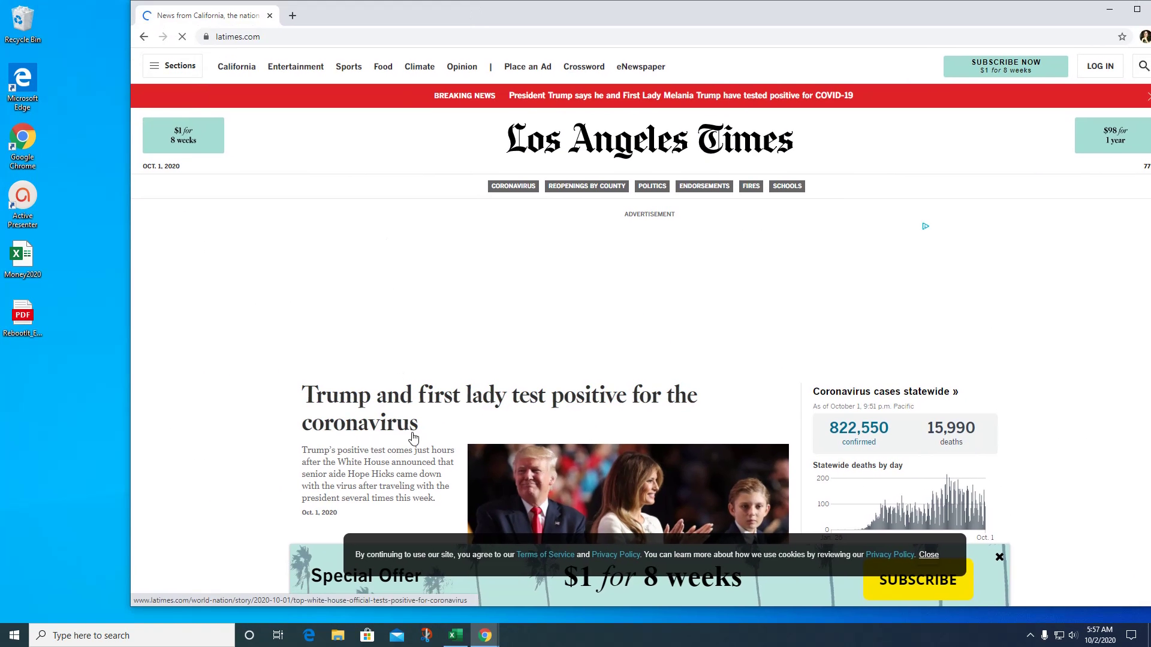
{"action": "mouse_move", "coordinate": [485, 635]}
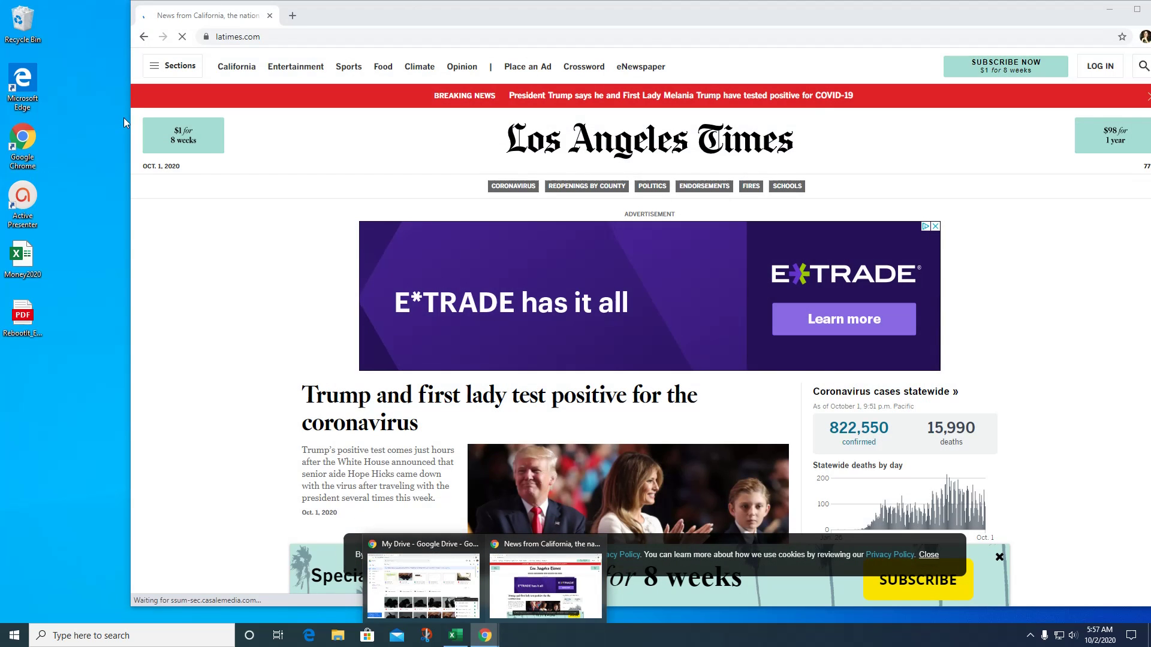
- Bring Chrome back and run another 'abcya' search from the address bar
{"action": "double_click", "coordinate": [22, 139]}
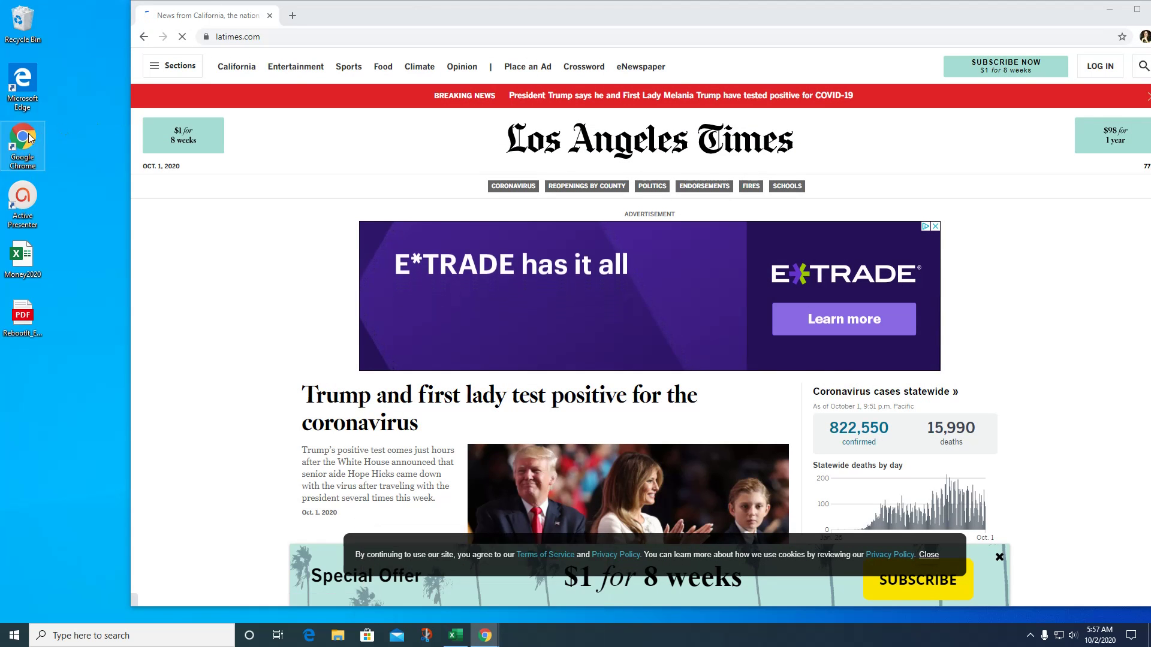
{"action": "type", "text": "abcya"}
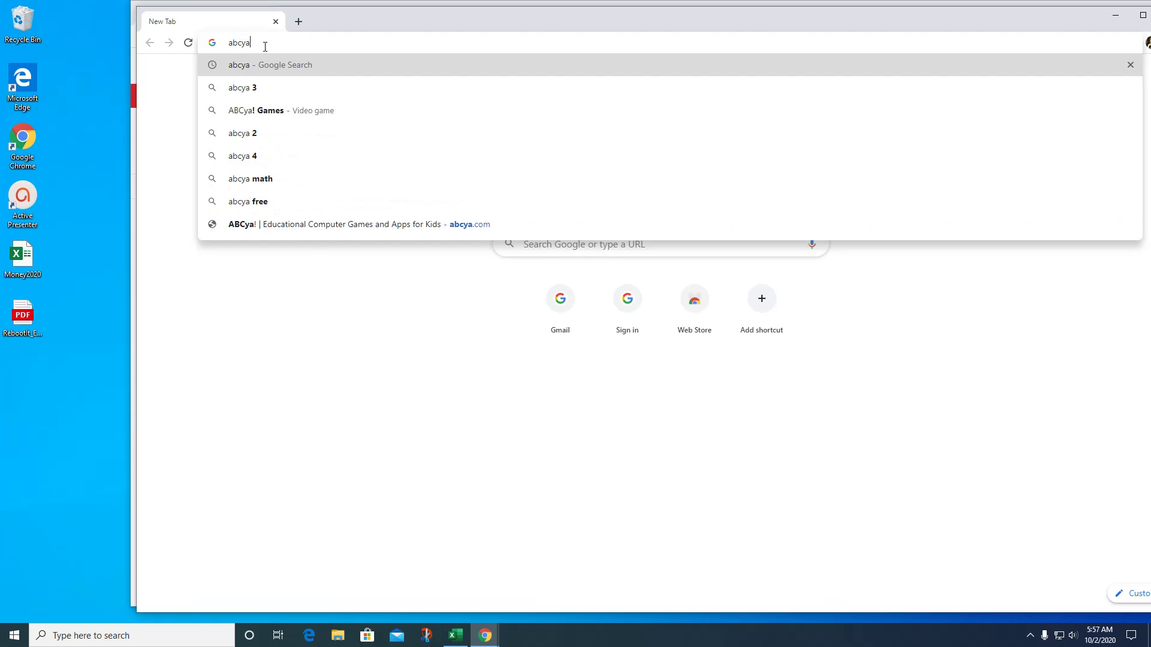
{"action": "key", "text": "Return"}
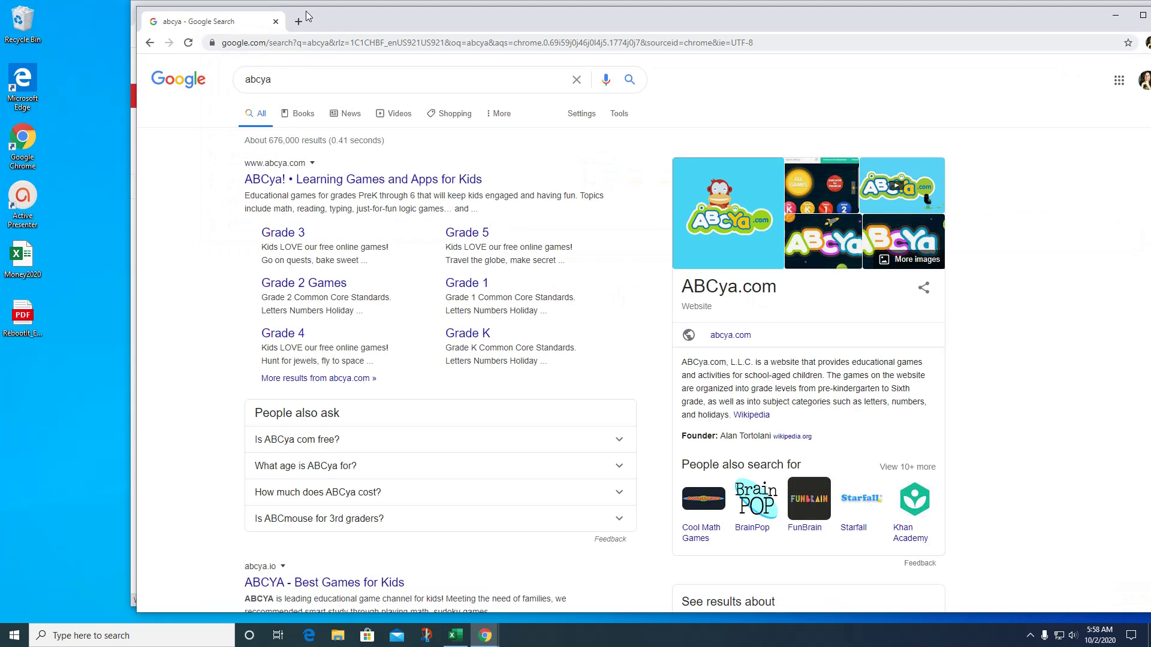
{"action": "left_click_drag", "start_coordinate": [350, 21], "coordinate": [336, 95]}
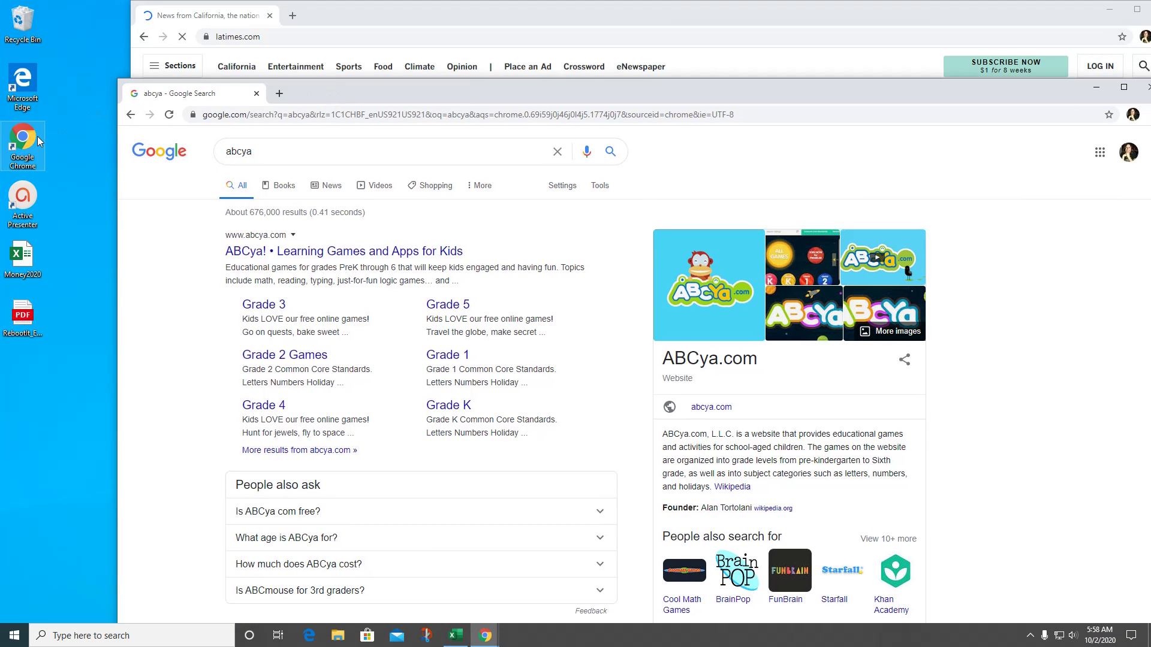
- Open a new Chrome window, search 'espn' and open the ESPN homepage
{"action": "left_click", "coordinate": [37, 136]}
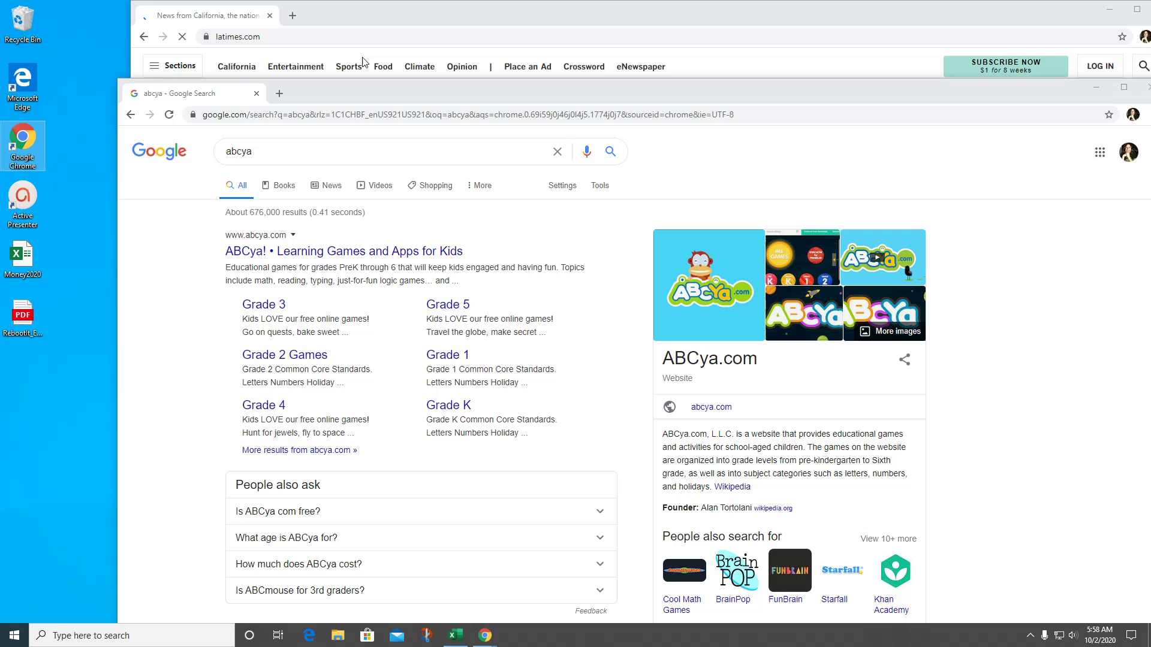
{"action": "double_click", "coordinate": [22, 143]}
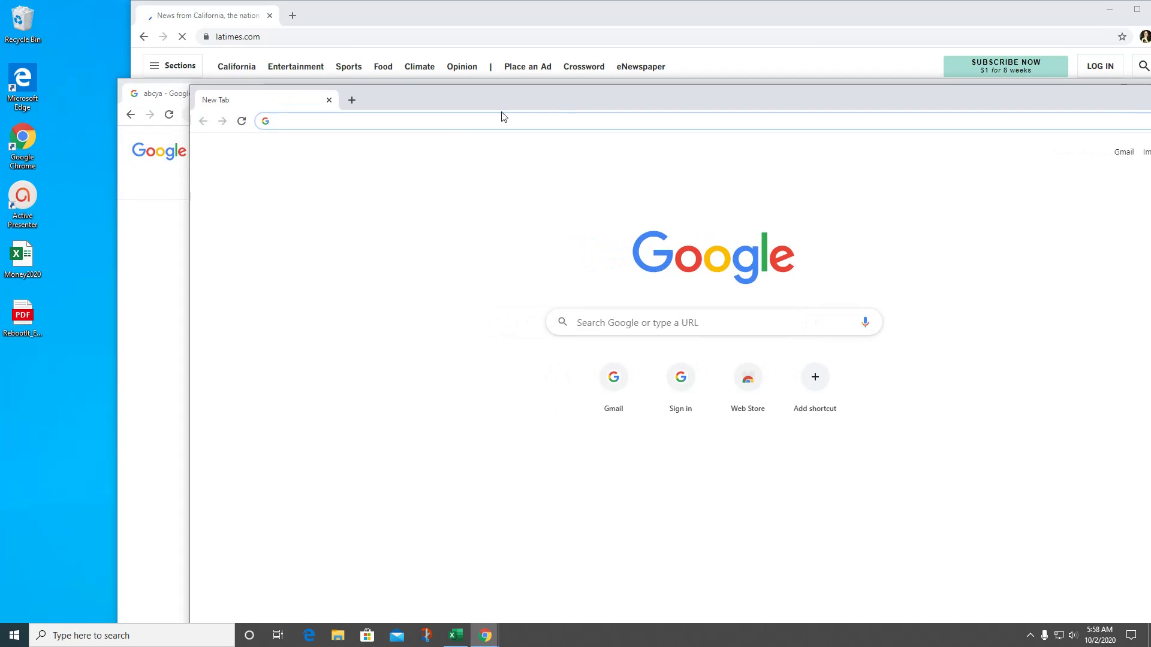
{"action": "left_click", "coordinate": [456, 122]}
{"action": "type", "text": "espn"}
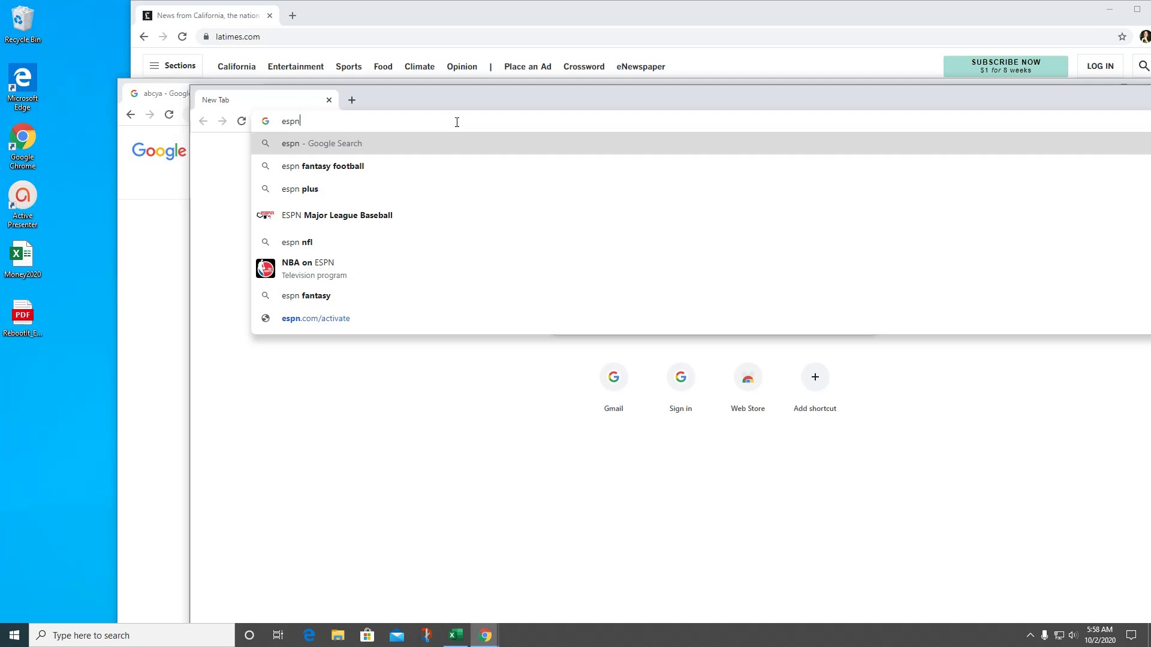
{"action": "key", "text": "Return"}
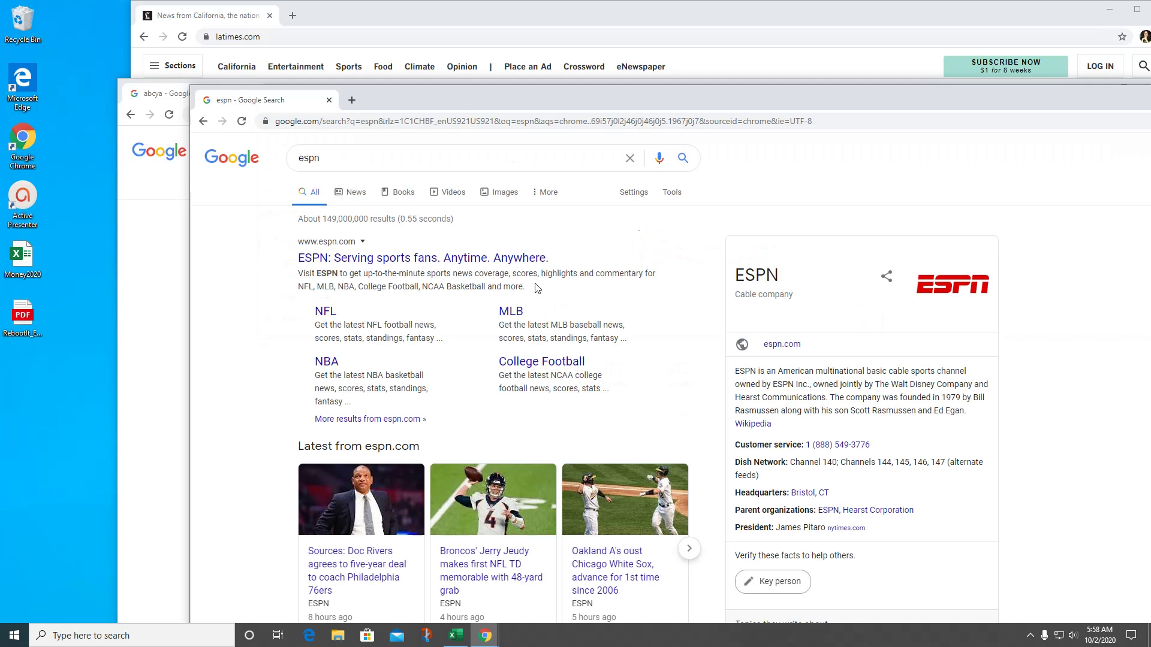
{"action": "left_click", "coordinate": [414, 264]}
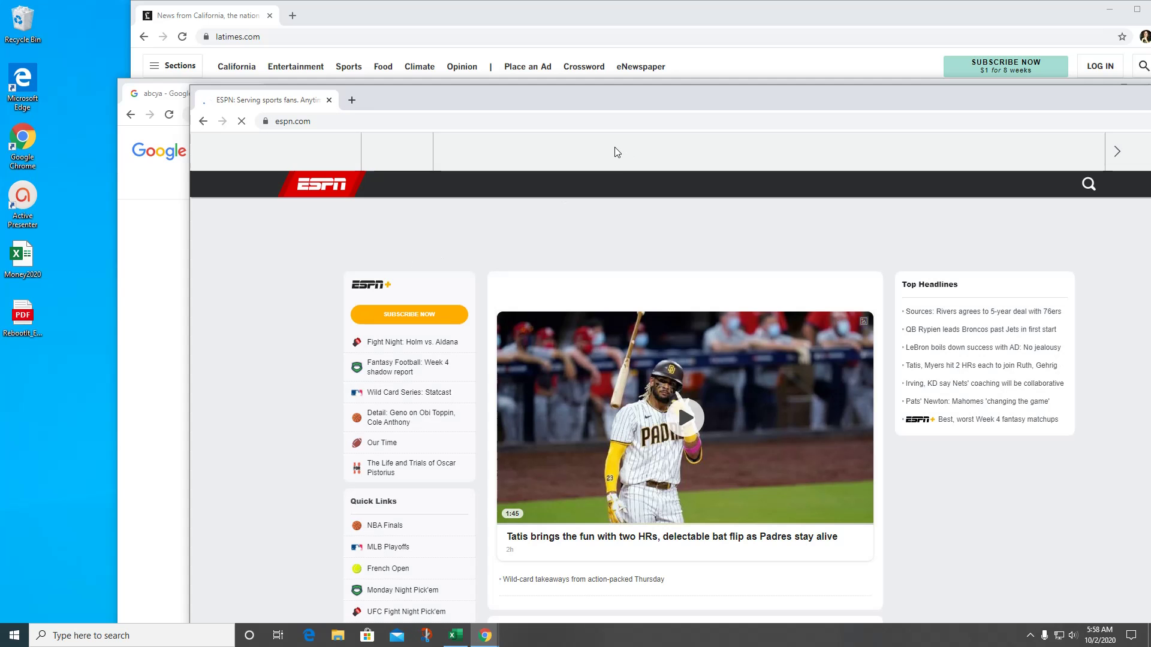
{"action": "left_click_drag", "start_coordinate": [636, 96], "coordinate": [522, 16]}
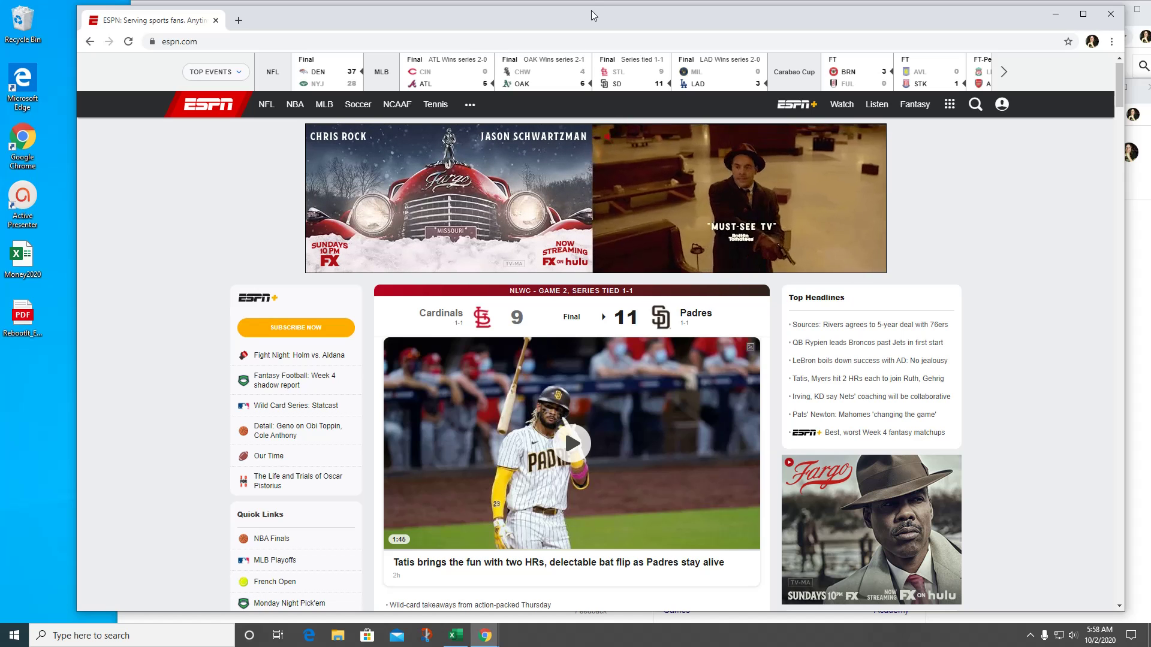
- Shift the ESPN window left by its title bar, then slide the abcya search window left in front
{"action": "left_click_drag", "start_coordinate": [591, 14], "coordinate": [562, 19]}
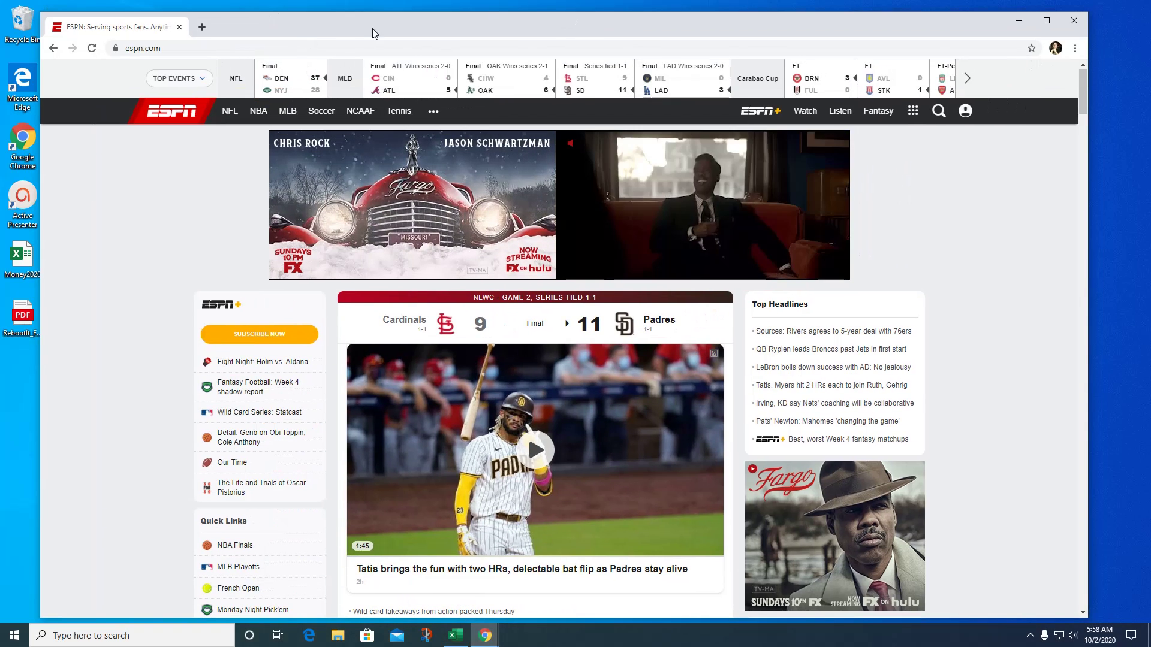
{"action": "left_click_drag", "start_coordinate": [372, 27], "coordinate": [411, 30]}
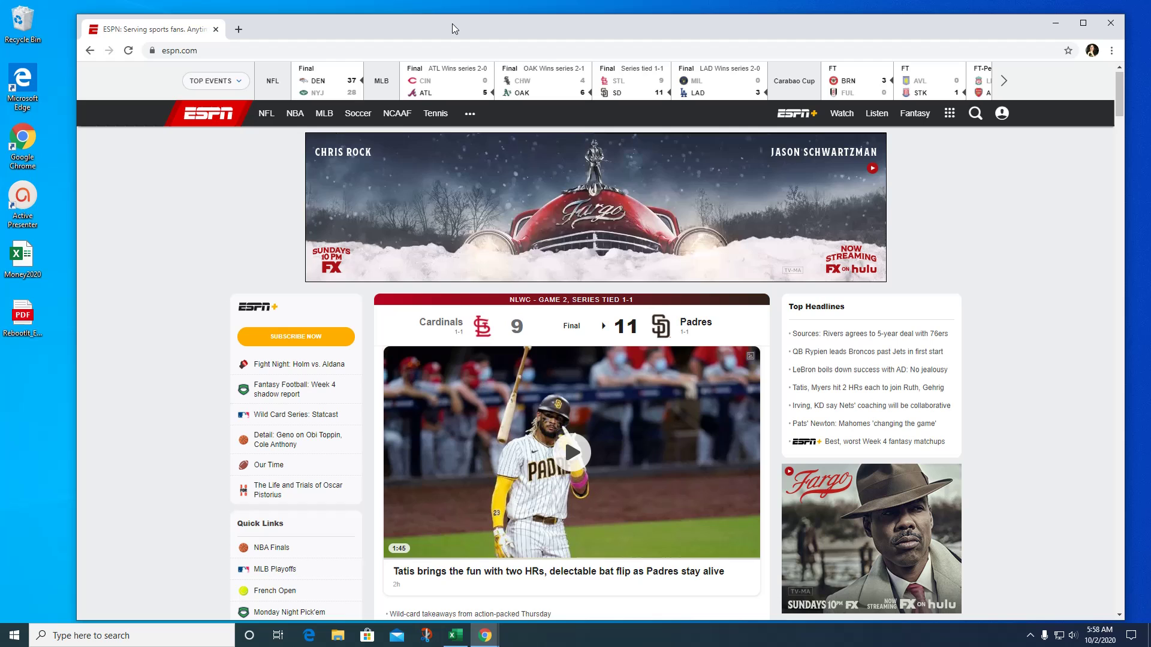
{"action": "left_click_drag", "start_coordinate": [573, 22], "coordinate": [446, 28]}
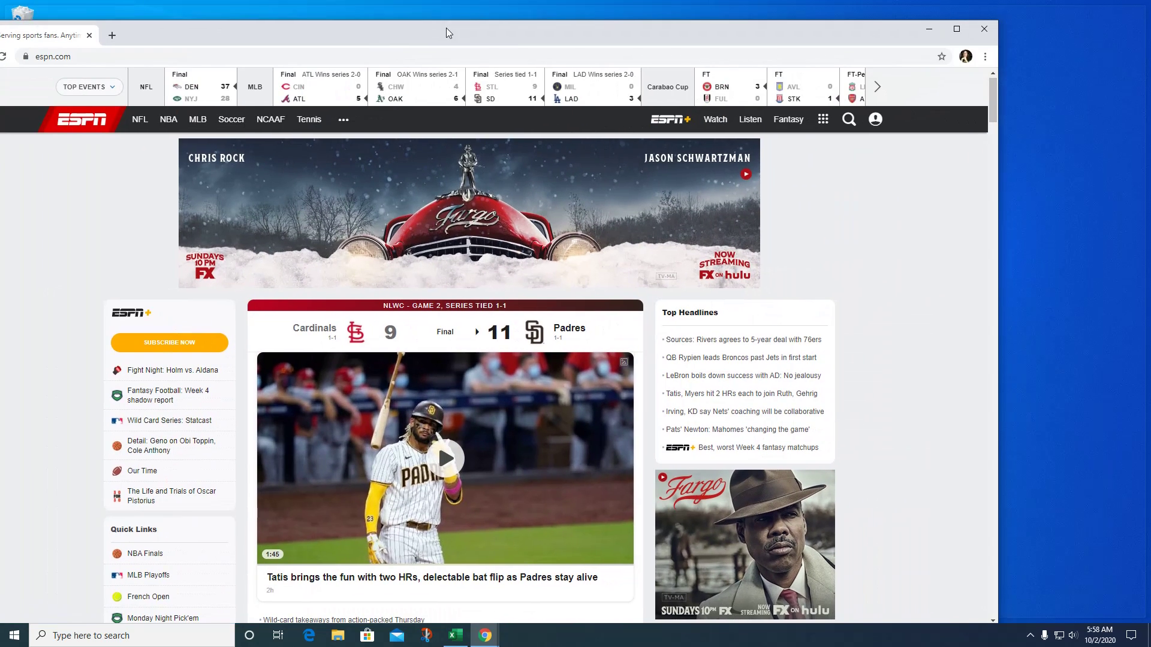
{"action": "left_click_drag", "start_coordinate": [520, 30], "coordinate": [425, 38]}
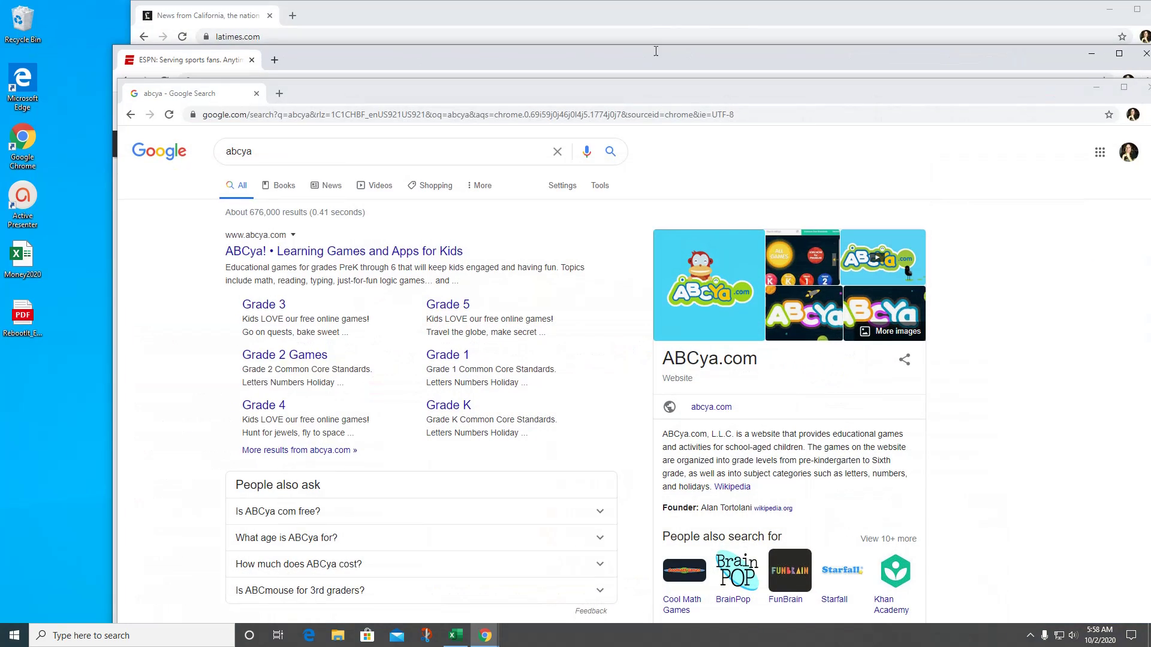
{"action": "left_click_drag", "start_coordinate": [613, 94], "coordinate": [535, 93]}
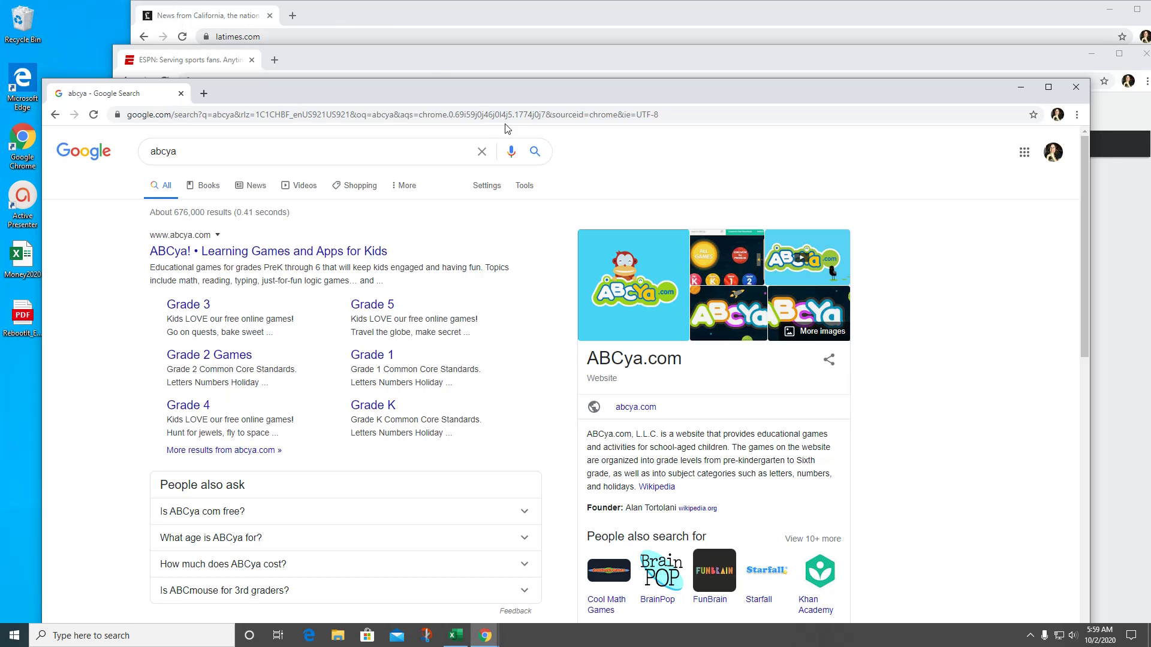
- Maximize the abcya search results window from its title bar
{"action": "double_click", "coordinate": [505, 95]}
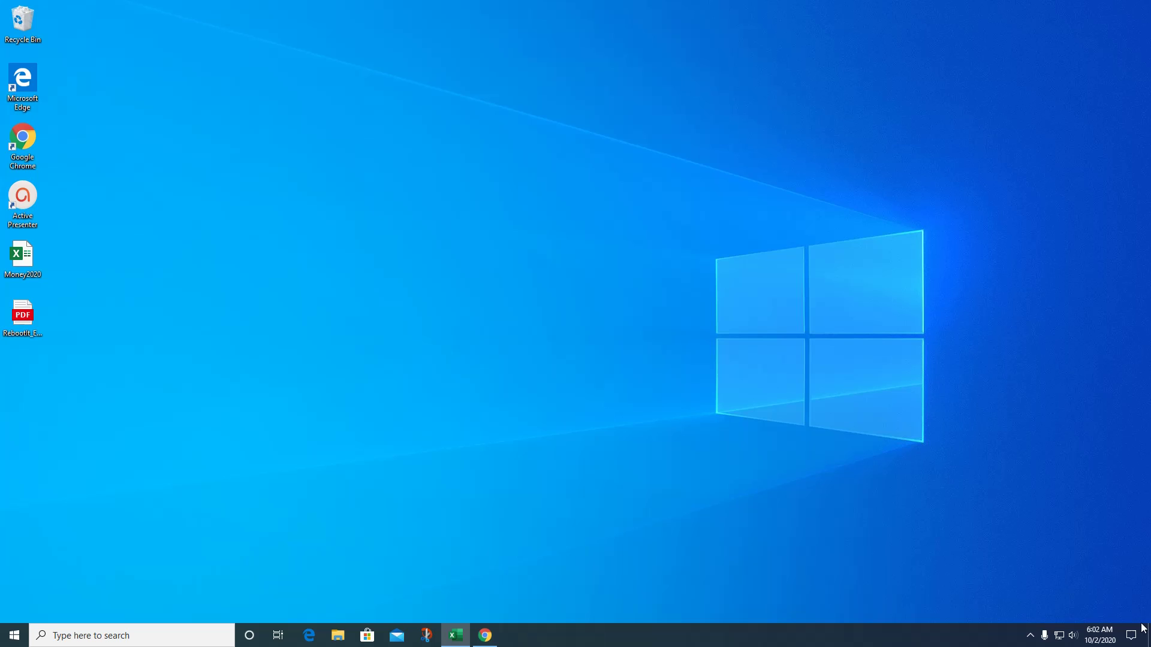
- Show the taskbar calendar for Friday, October 2, 2020 with an empty agenda
{"action": "left_click", "coordinate": [1100, 640]}
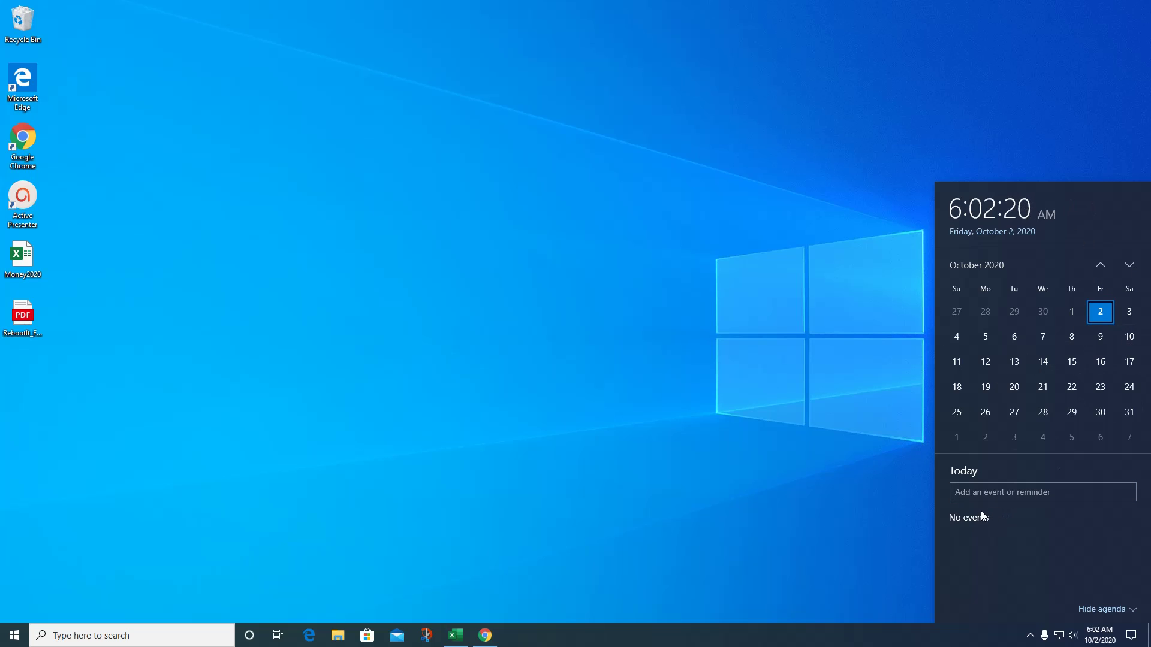
- Add a 'pay day' event from 7:00 to 8:00 AM to today's agenda
{"action": "left_click", "coordinate": [994, 491]}
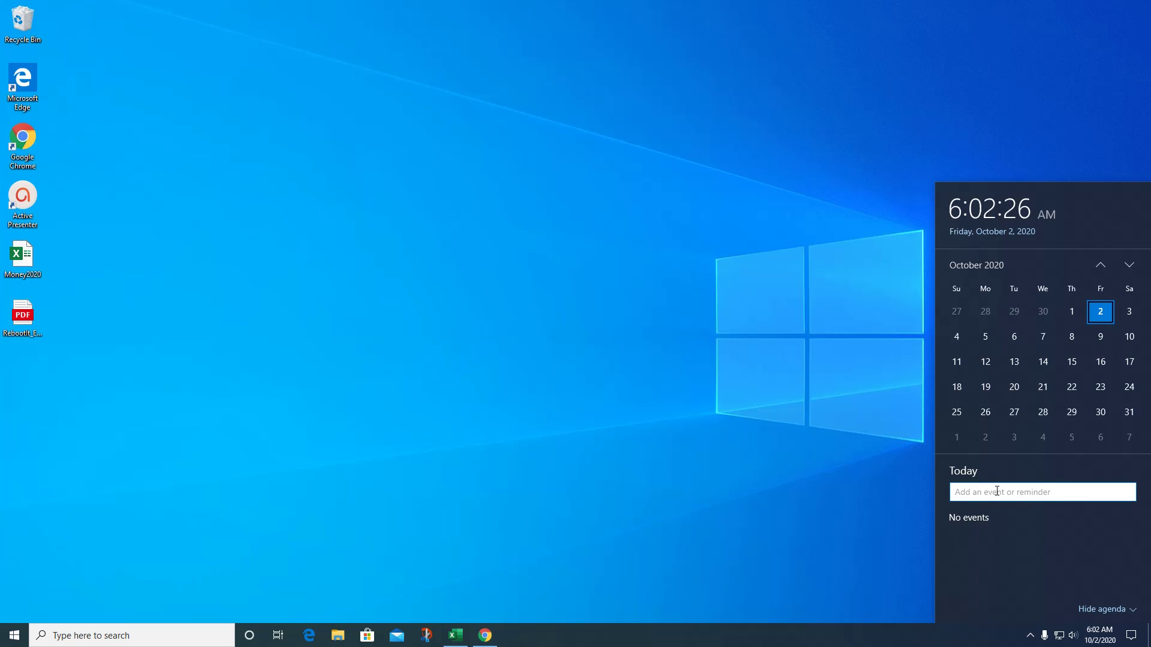
{"action": "type", "text": "pay"}
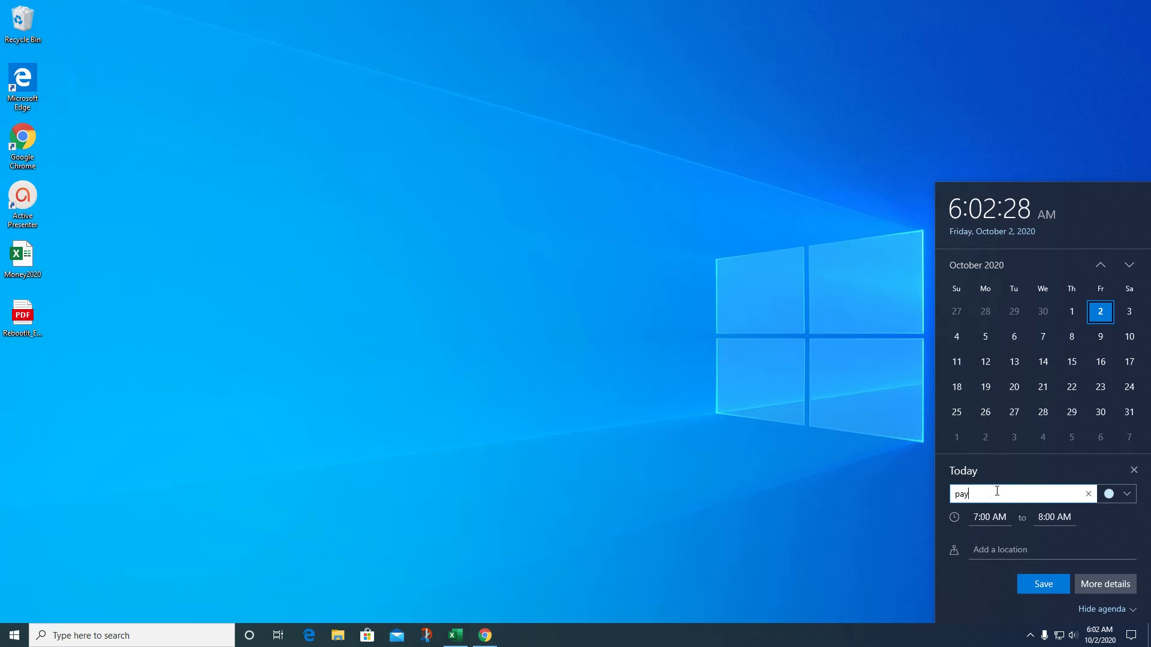
{"action": "type", "text": " day"}
{"action": "left_click", "coordinate": [1041, 587]}
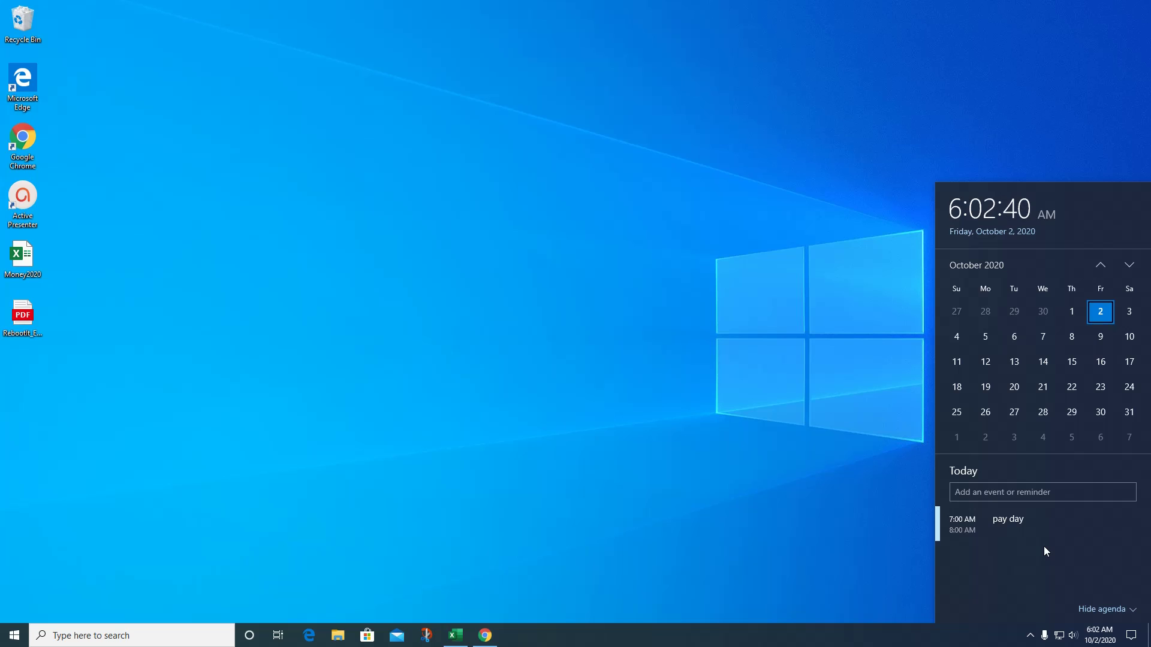
- Toggle the calendar flyout closed and open a few times, finally dismissing it via the desktop
{"action": "left_click", "coordinate": [1100, 635]}
{"action": "left_click", "coordinate": [1100, 634]}
{"action": "left_click", "coordinate": [1105, 640]}
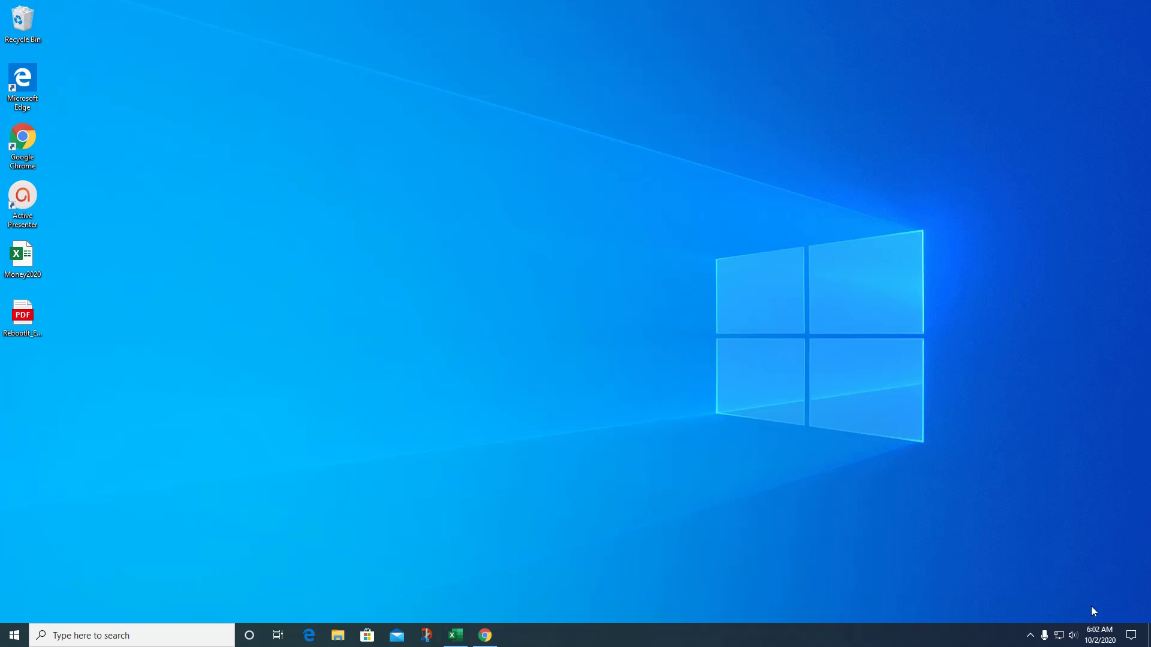
{"action": "left_click", "coordinate": [1100, 635]}
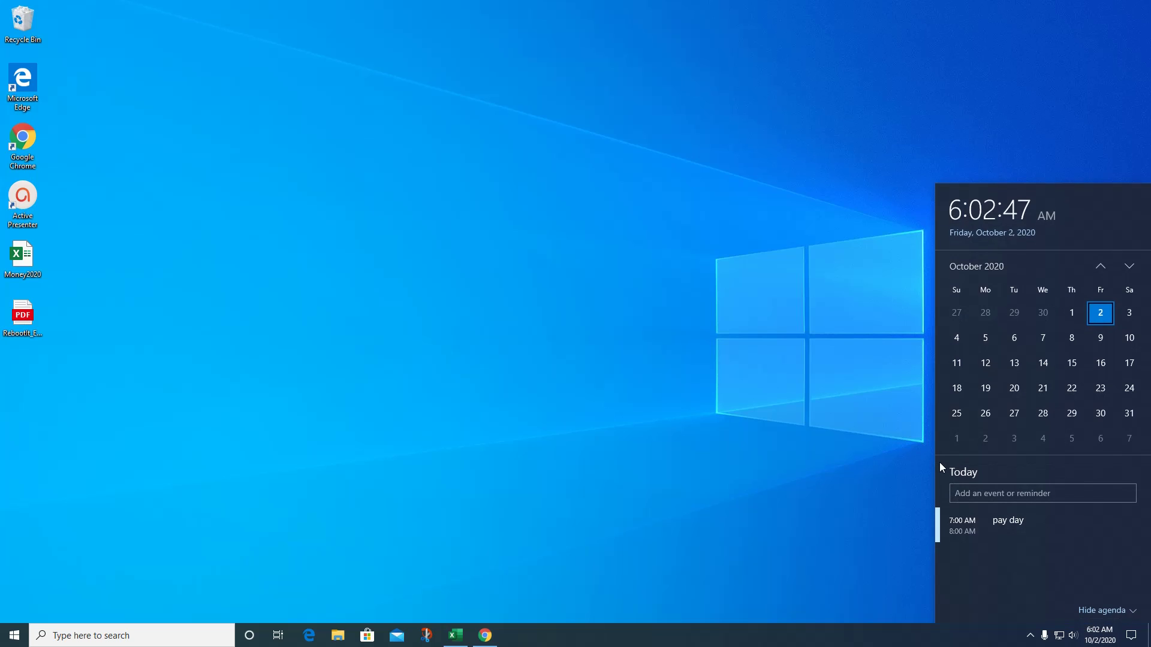
{"action": "left_click", "coordinate": [592, 390]}
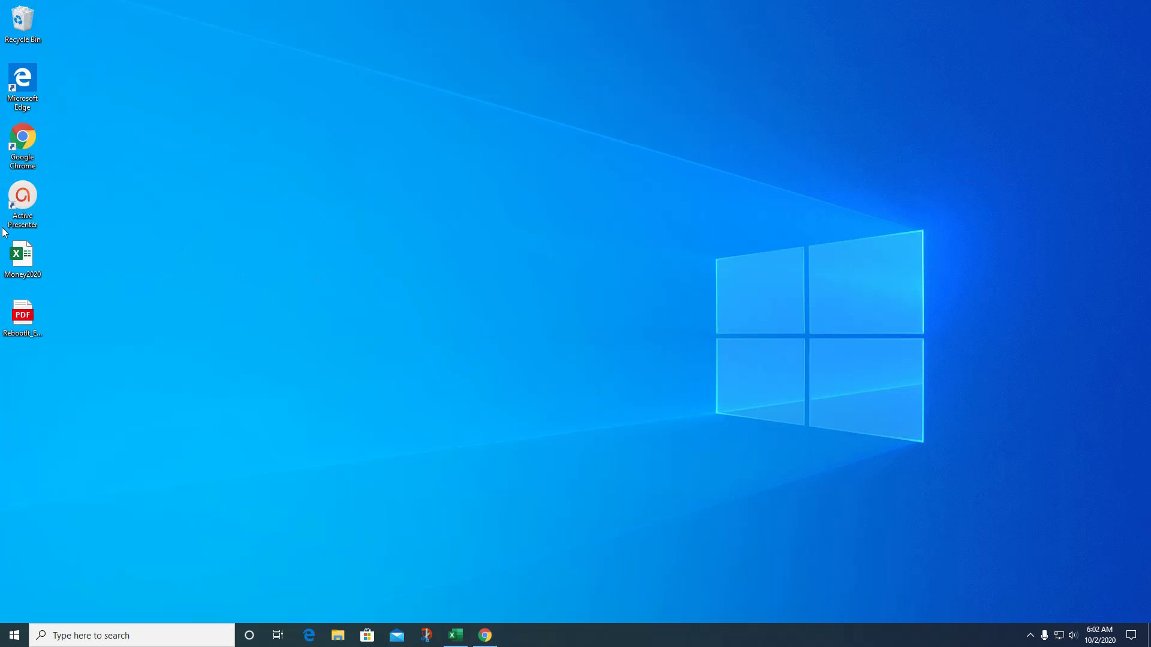